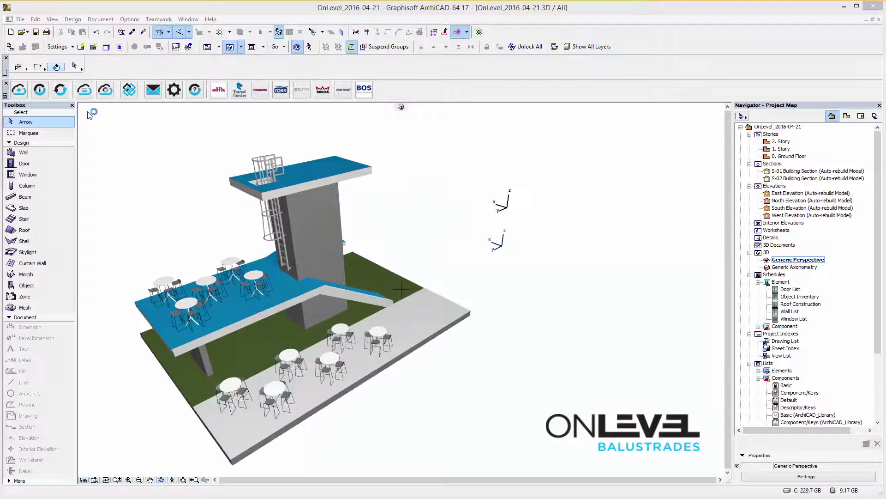
Step: Filter the BIMobject catalogue to the brand OnLevel GmbH by searching 'Onlevel'
click(20, 91)
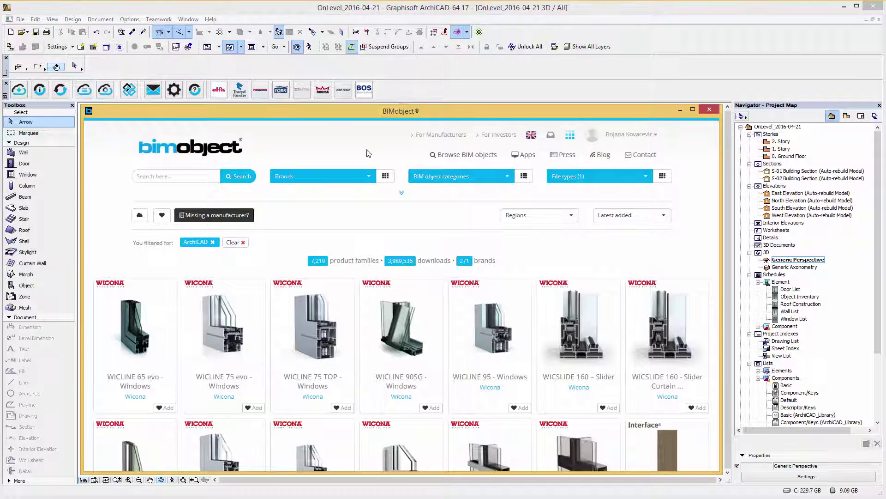
click(402, 194)
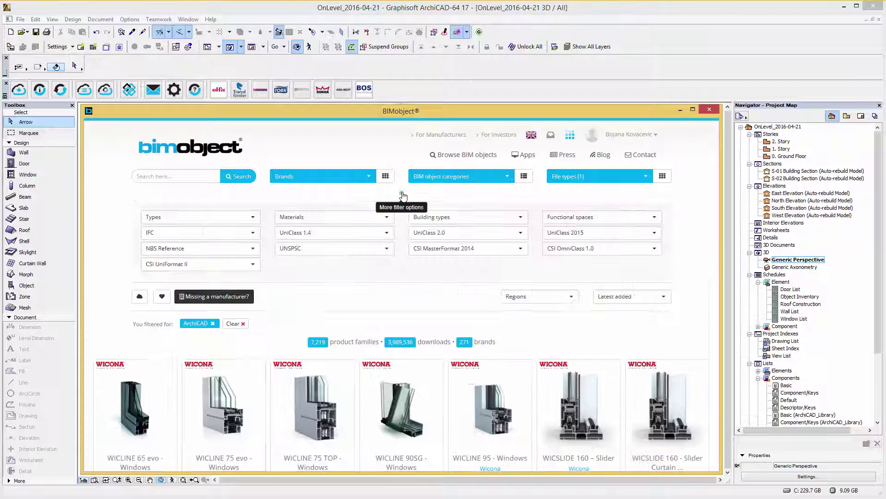
click(352, 183)
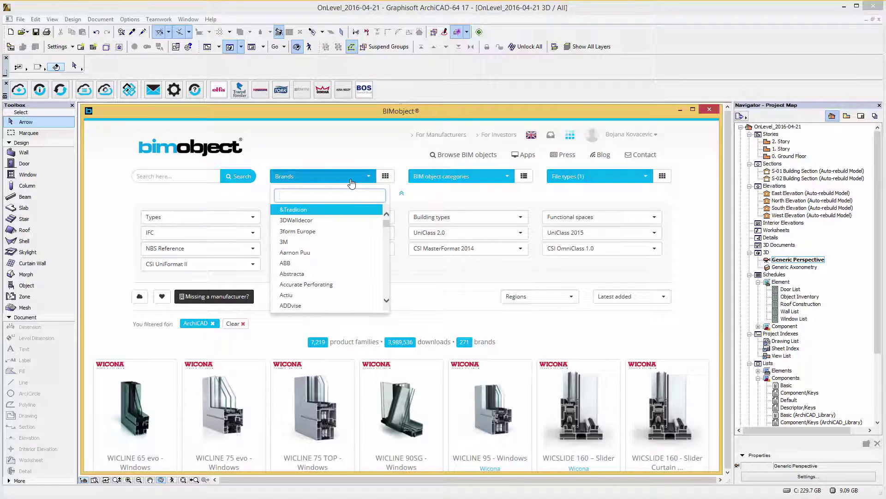
text(Onle)
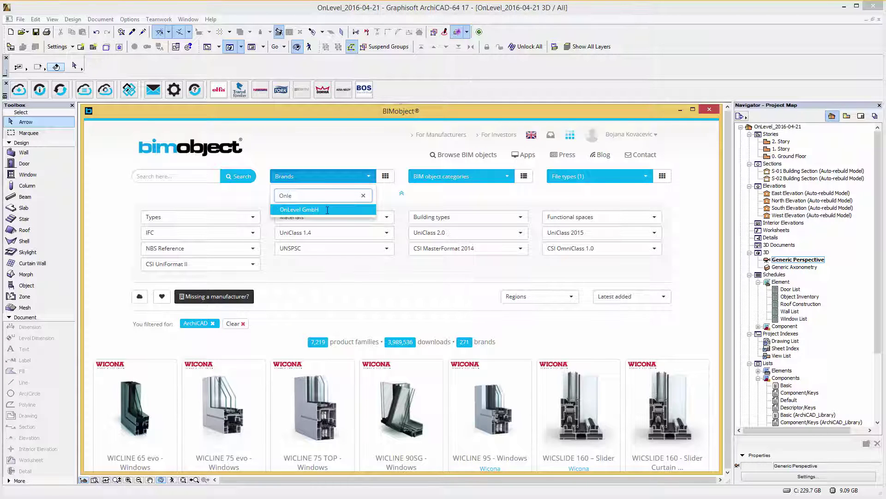
text(vel)
click(327, 210)
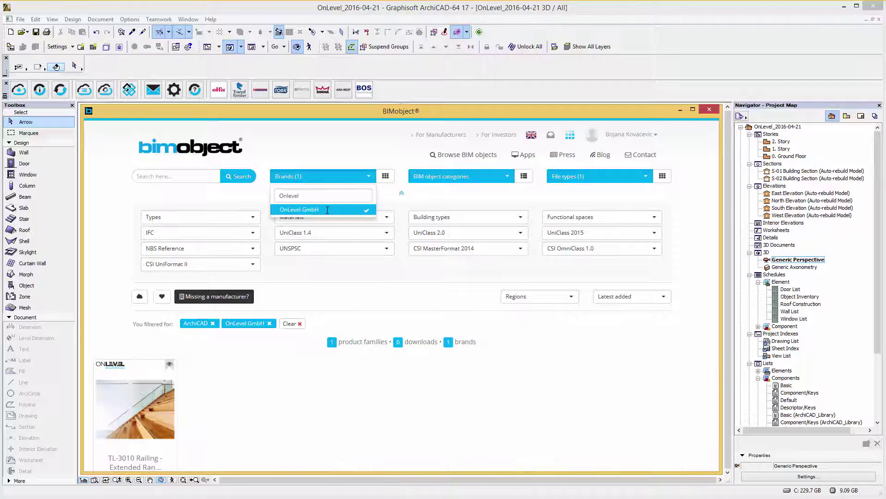
click(350, 277)
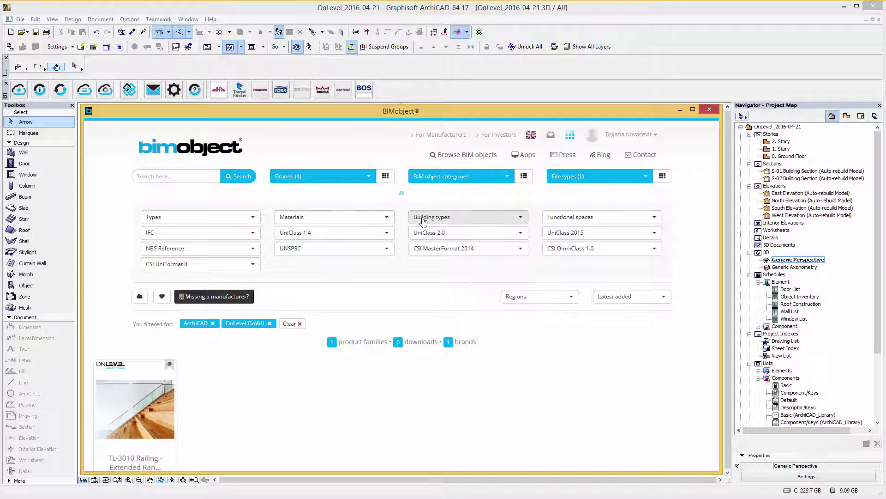
Step: Hide the extra filters, open the TL-3010 Railing and browse its product photos
click(402, 193)
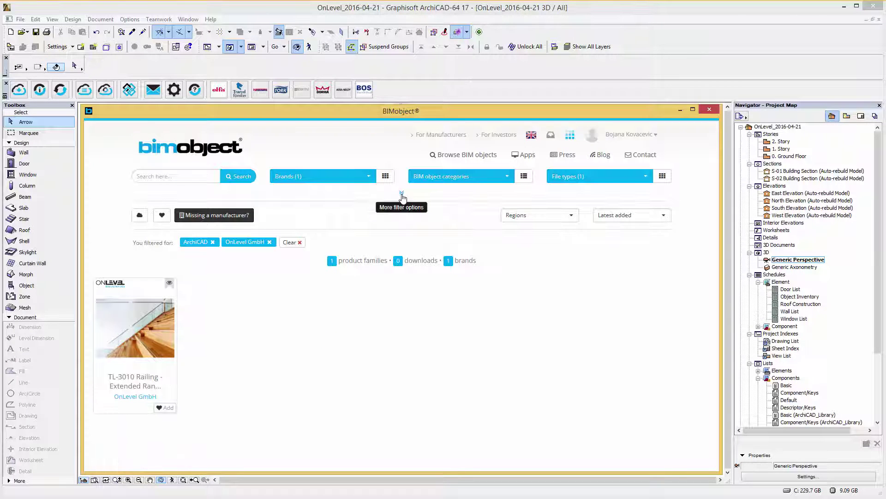
click(152, 315)
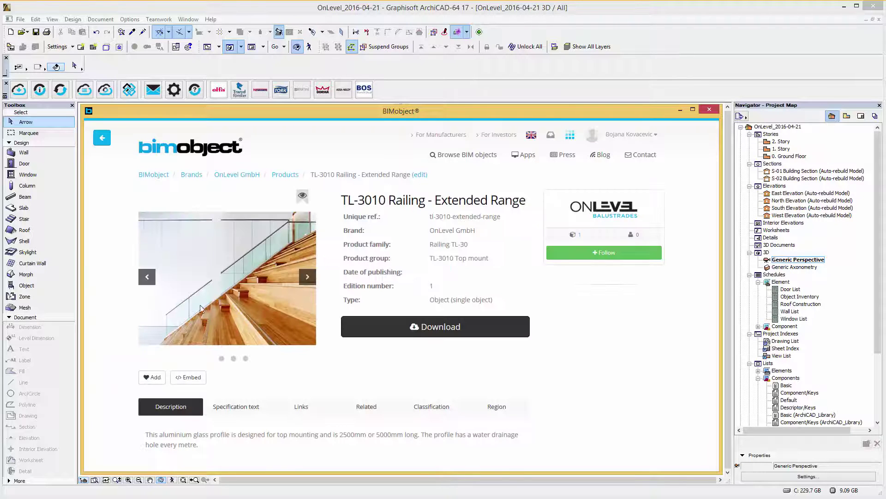
click(307, 276)
click(307, 276)
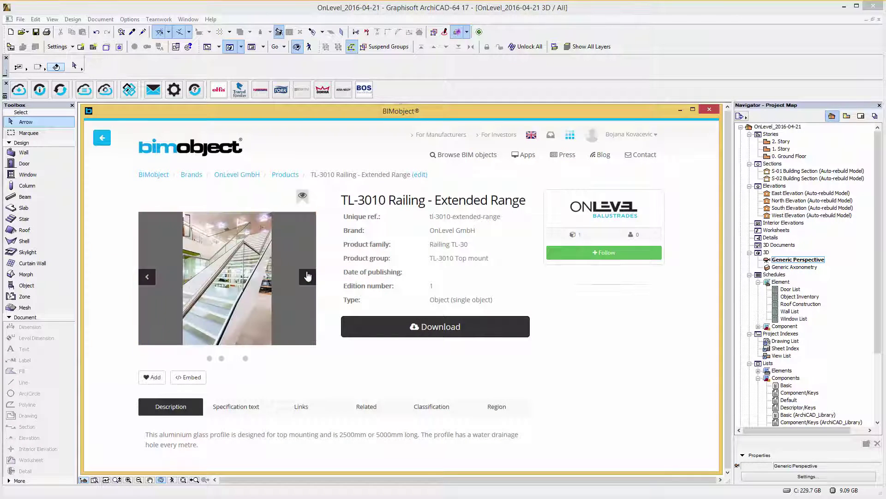
click(307, 276)
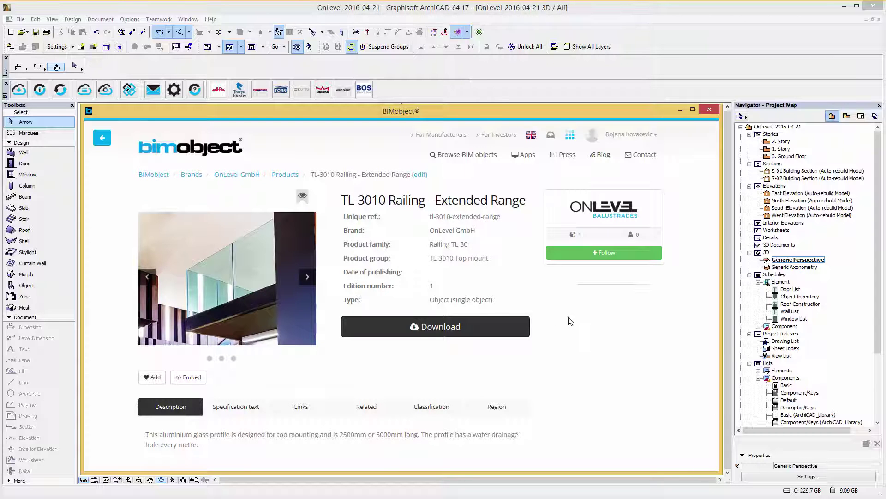
Step: Open the OnLevel GmbH brand page and look over its description and contact details
click(606, 209)
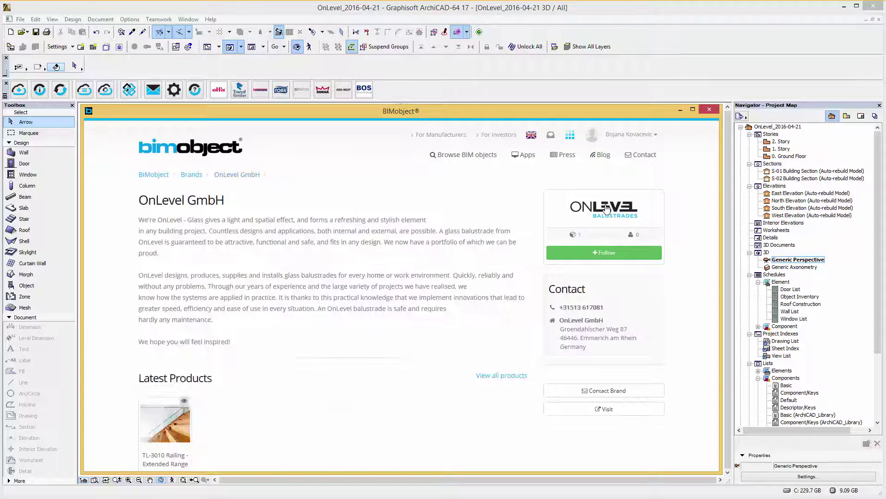
scroll(444, 244, down, 3)
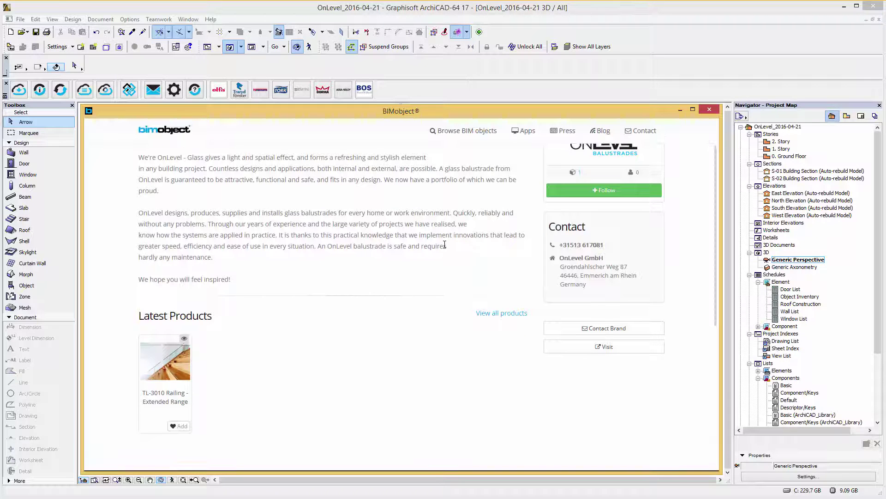
scroll(522, 265, up, 3)
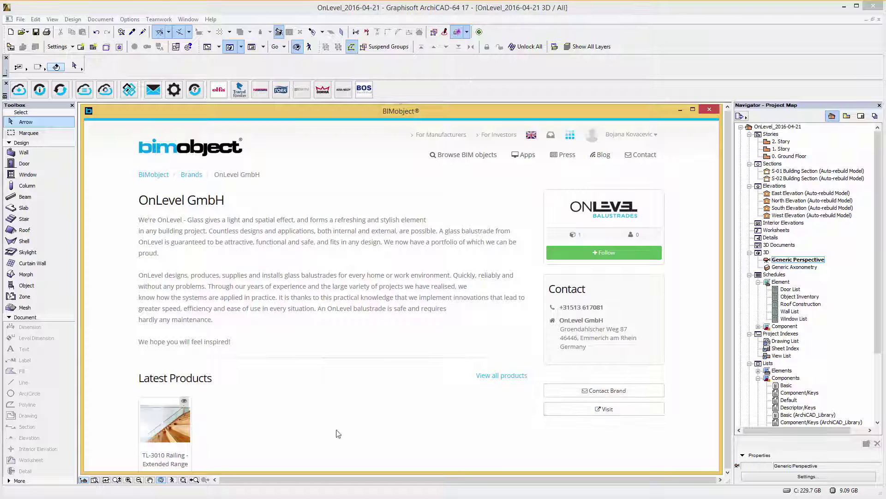
Step: Open the TL-3010 Railing page and check its specification text and manufacturer website link
click(162, 435)
scroll(572, 335, down, 2)
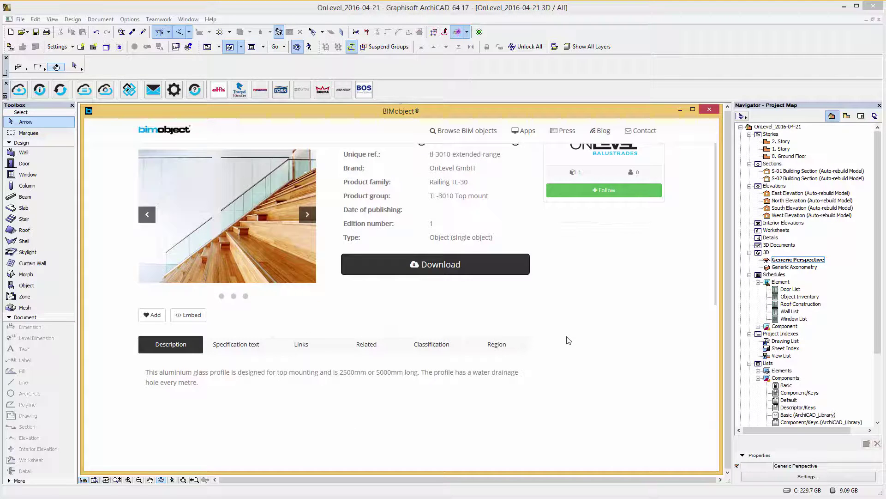
click(243, 346)
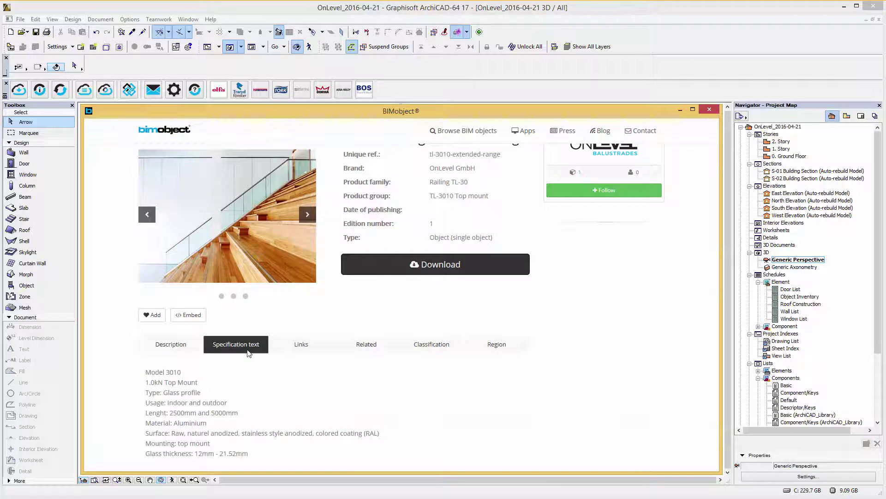
scroll(249, 353, down, 1)
click(309, 300)
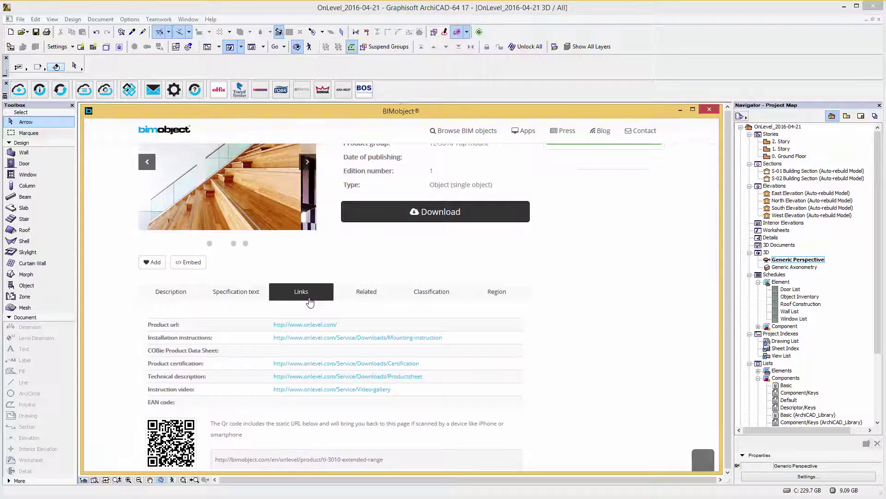
click(312, 325)
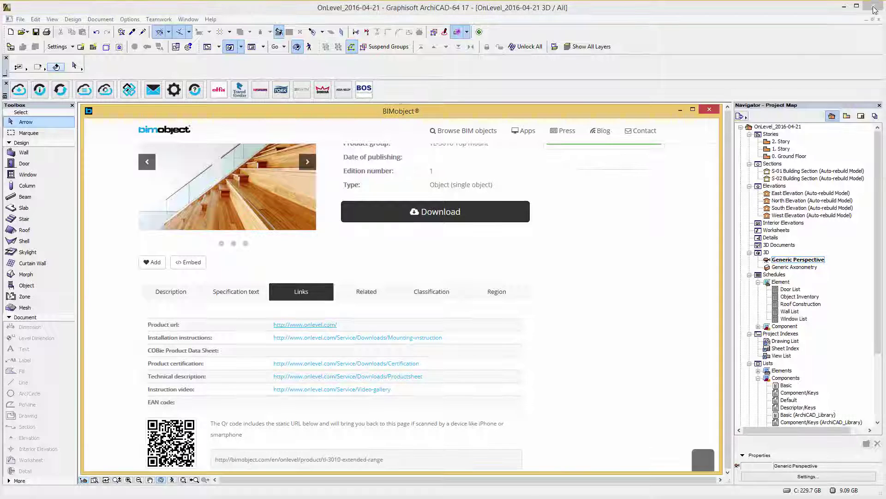
click(874, 5)
Step: Review the TL-3010's related material, classification codes and countries of availability
click(368, 292)
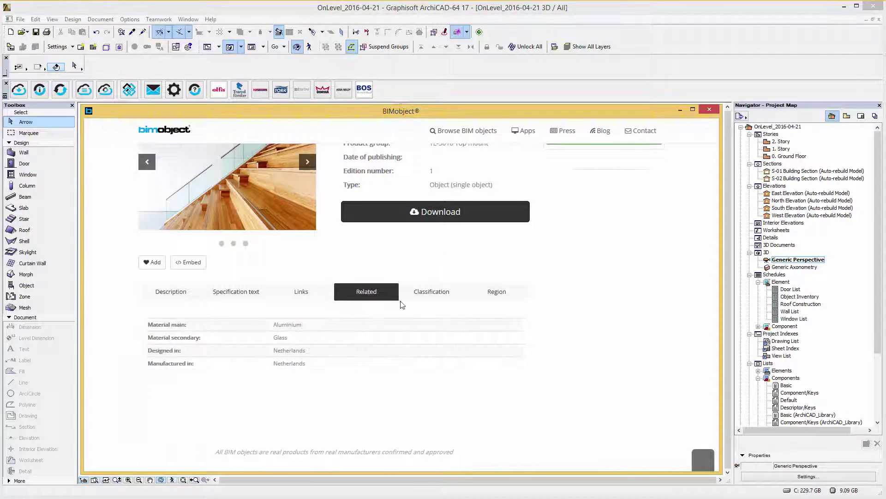
click(436, 293)
click(494, 293)
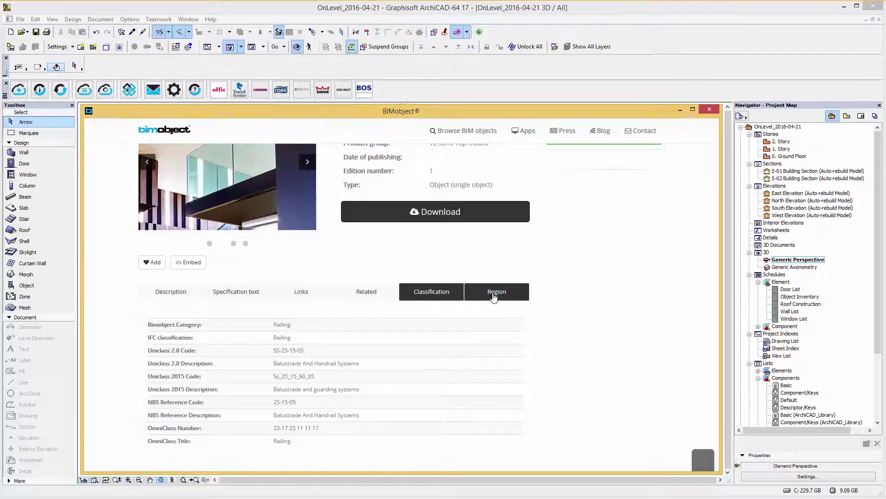
scroll(567, 341, down, 5)
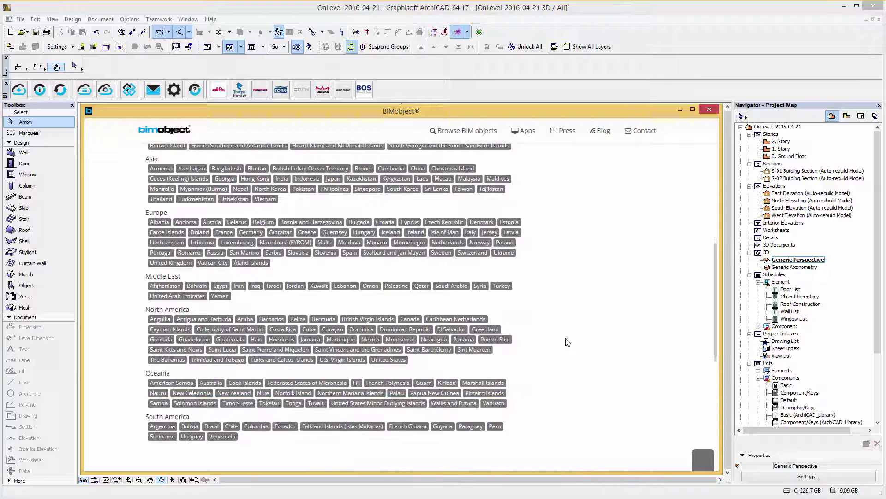
scroll(567, 341, up, 6)
scroll(568, 341, up, 2)
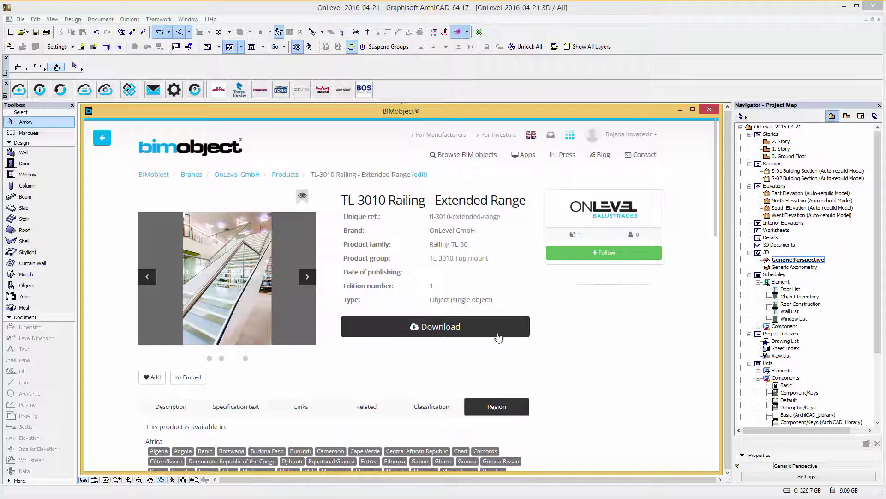
Step: Download two TL-3010 ArchiCAD .gsm railing objects into the project library
click(459, 328)
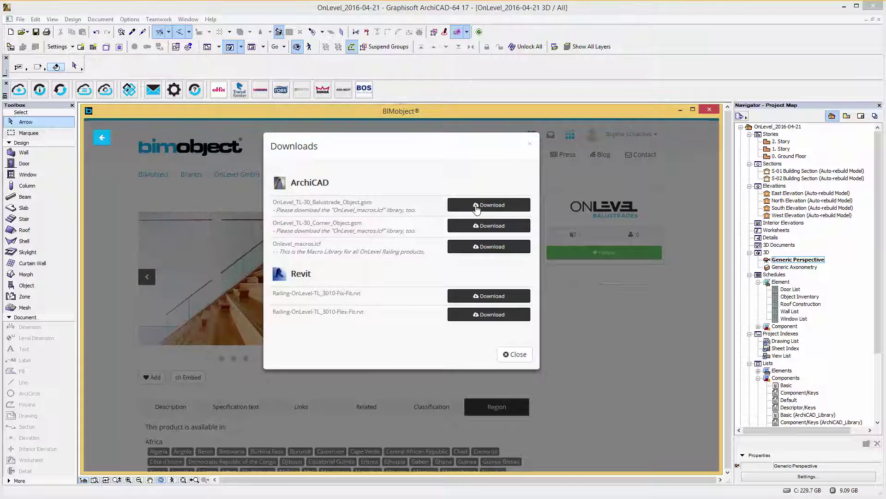
click(462, 206)
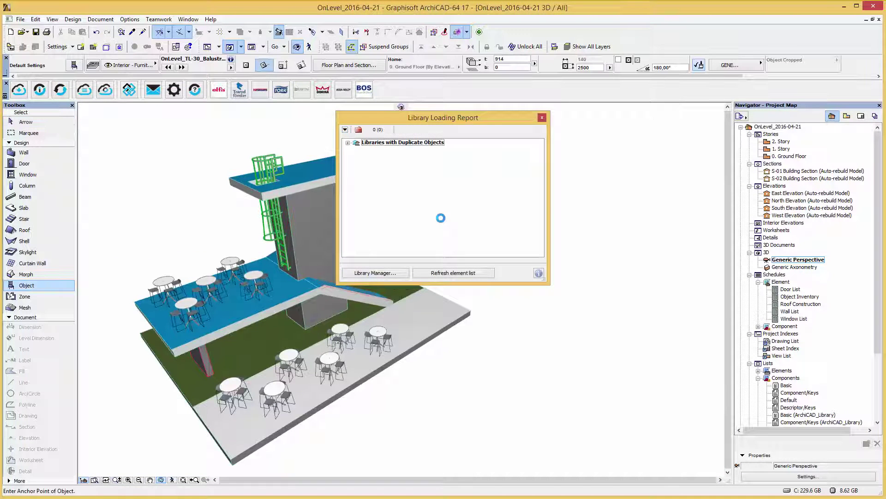
click(542, 117)
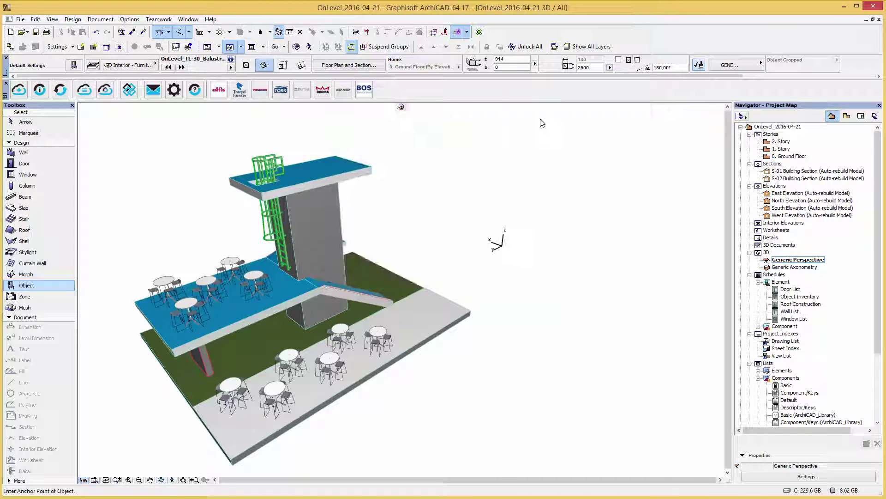
click(19, 90)
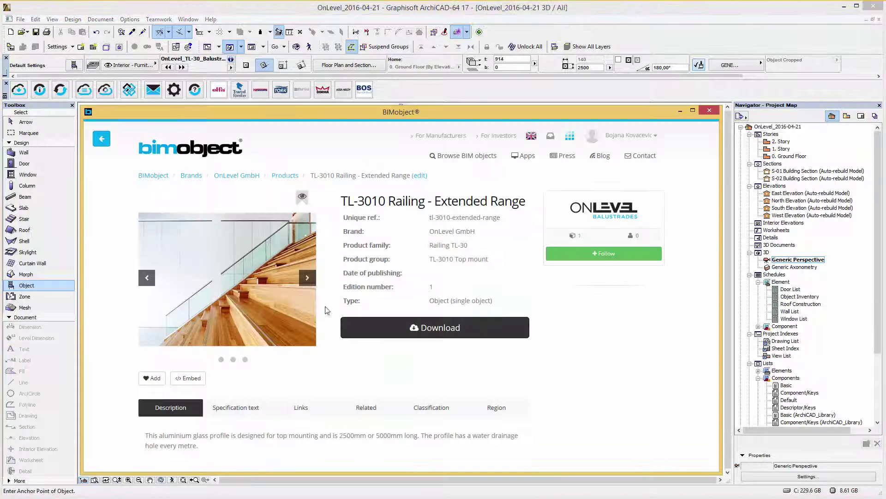
click(429, 329)
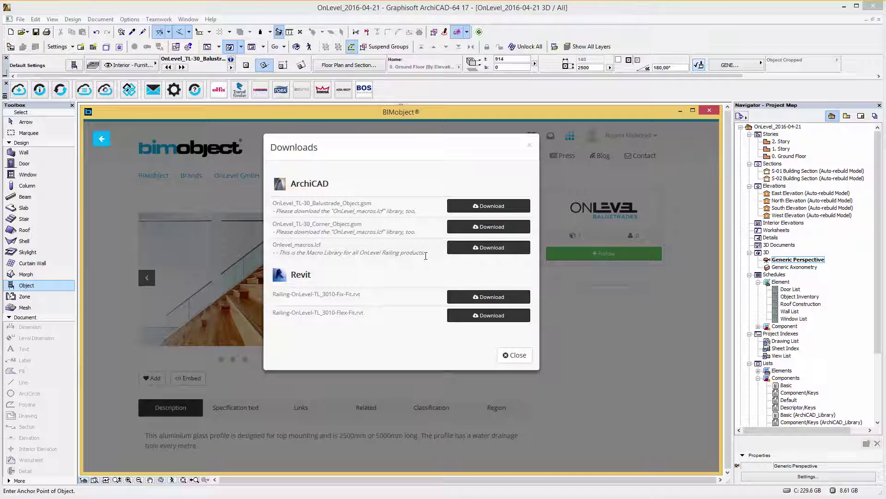
click(491, 251)
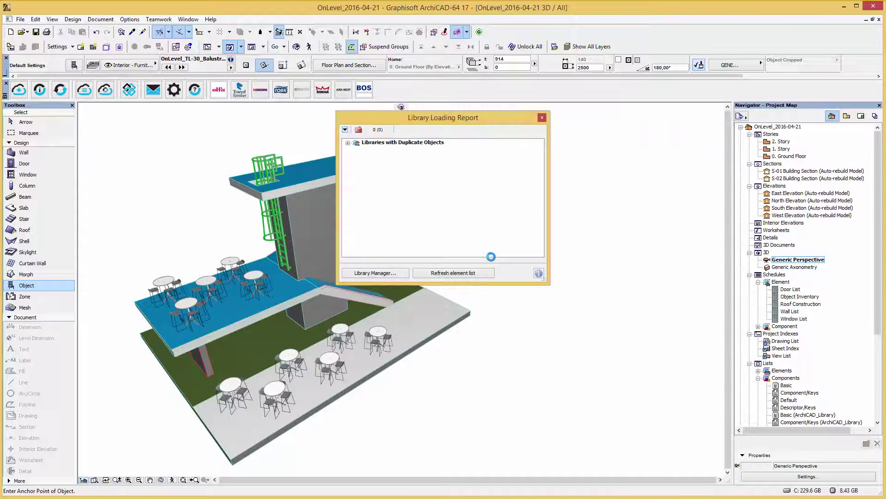
Step: Close the Library Loading Report, go to the 1. Story plan and pick the Object tool
click(542, 118)
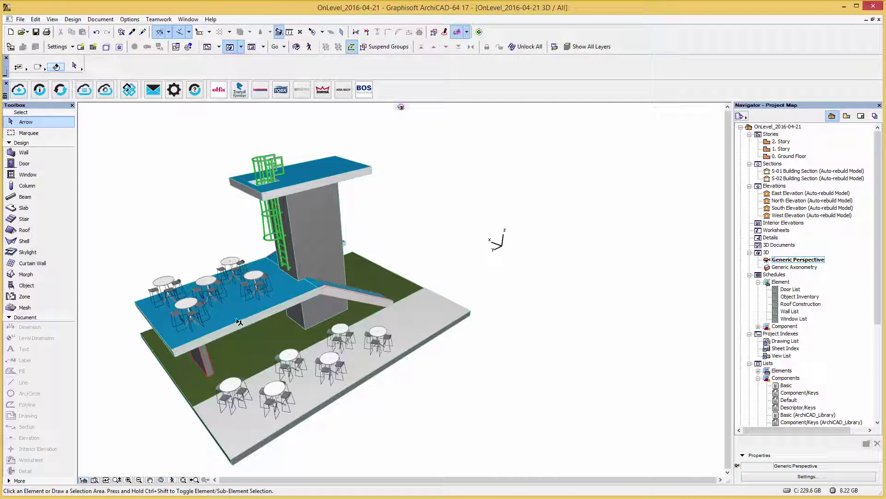
double_click(787, 149)
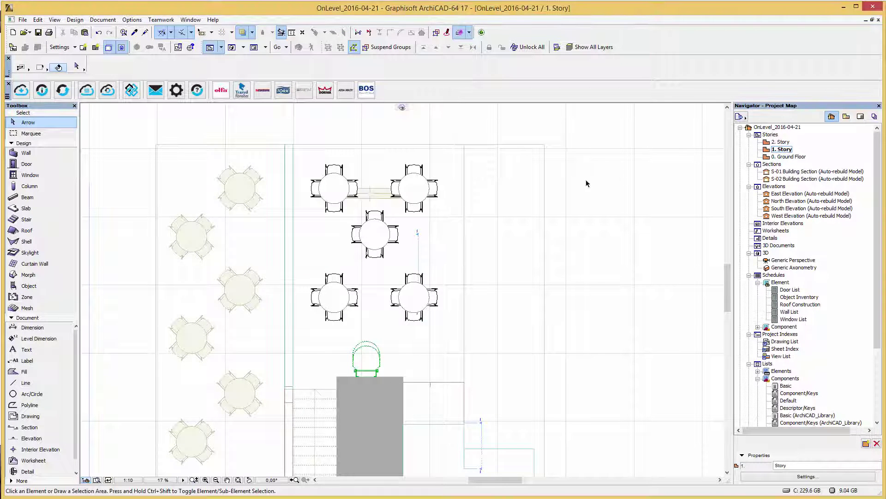
scroll(308, 129, up, 4)
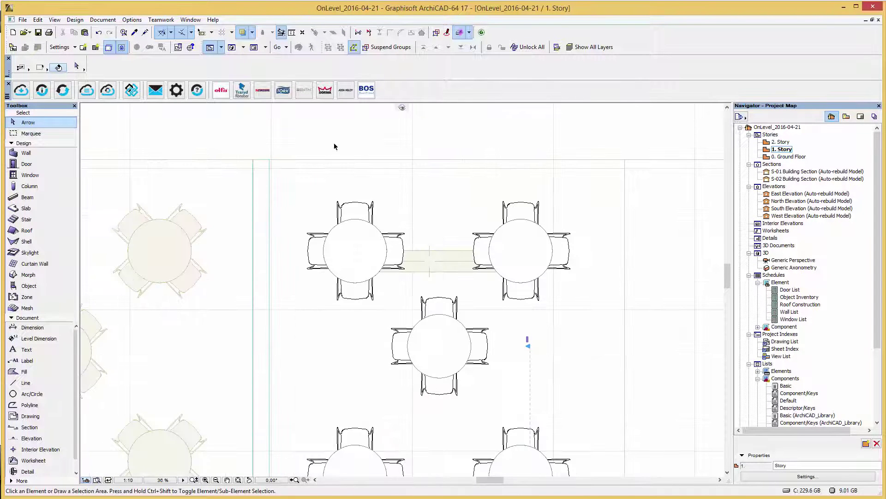
click(27, 287)
Step: Give the TL-30 balustrade 1100 glass height, TC d=3 profile, Handrail U-profile 26 and Glass 15
double_click(27, 287)
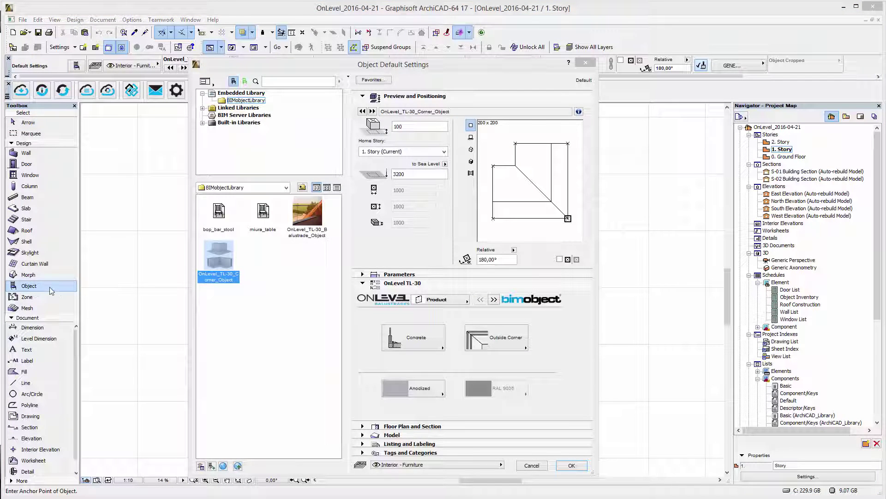
click(309, 224)
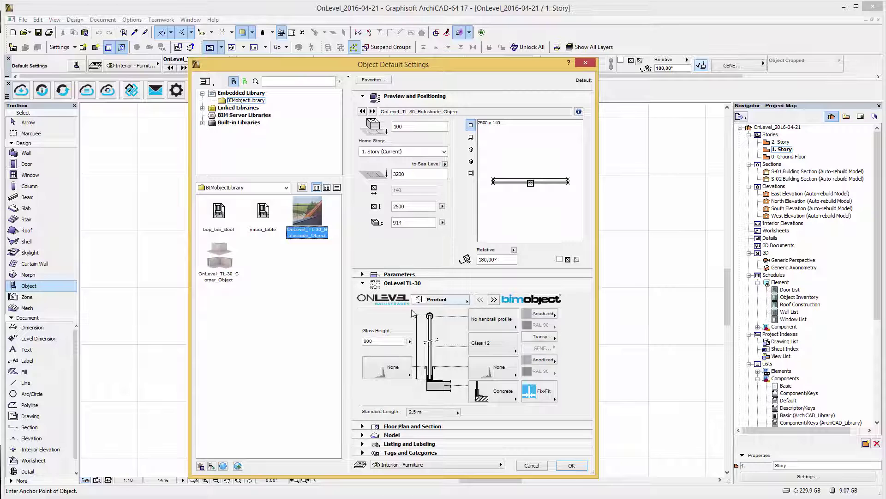
click(379, 341)
text(1100)
click(401, 366)
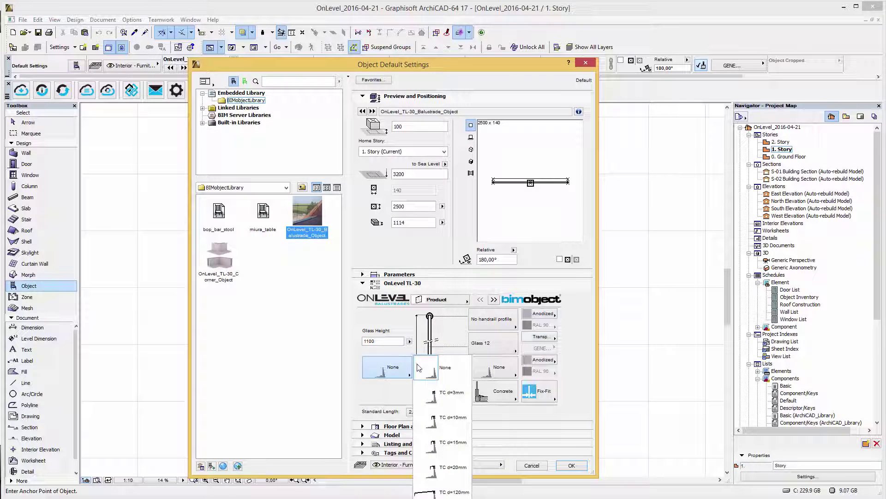
click(449, 386)
click(493, 368)
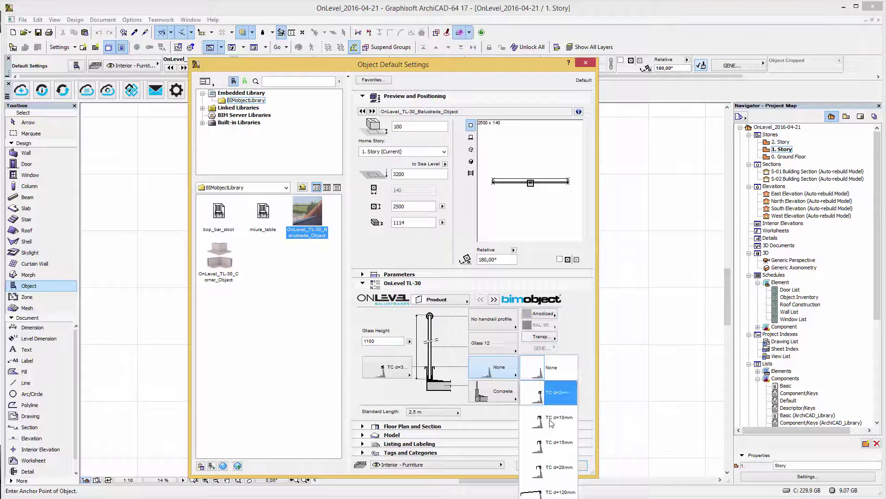
click(553, 368)
click(508, 325)
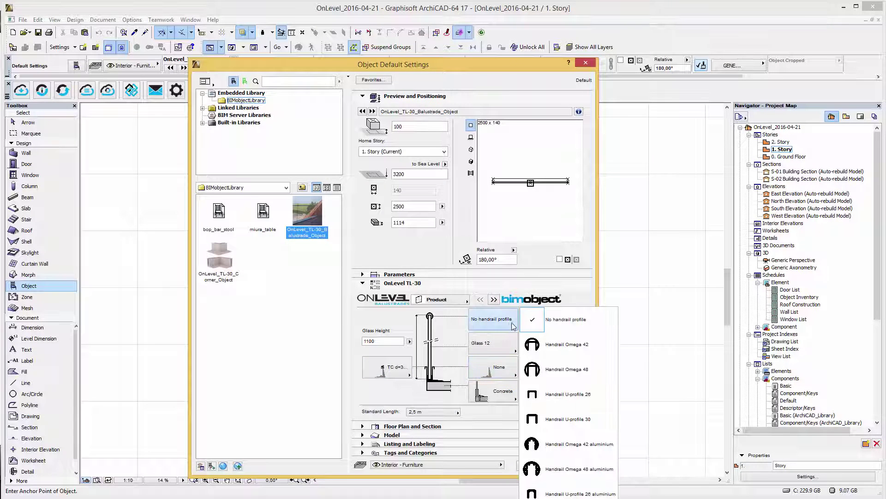
click(548, 394)
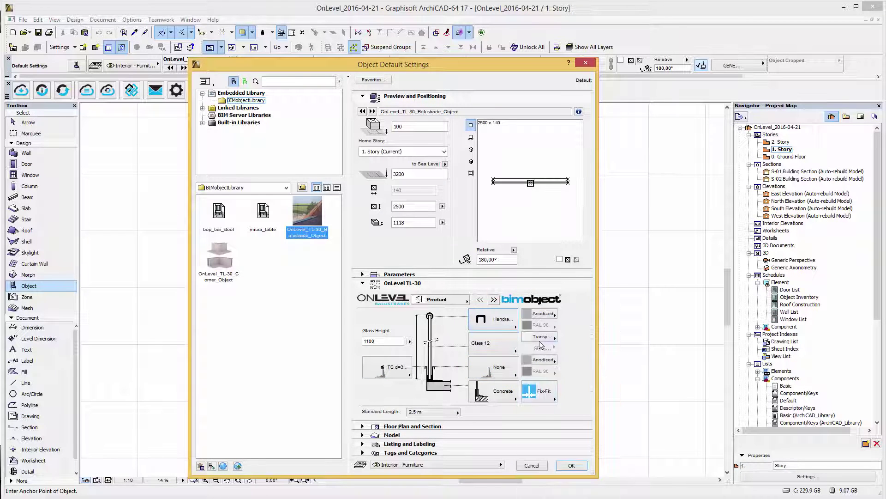
click(514, 349)
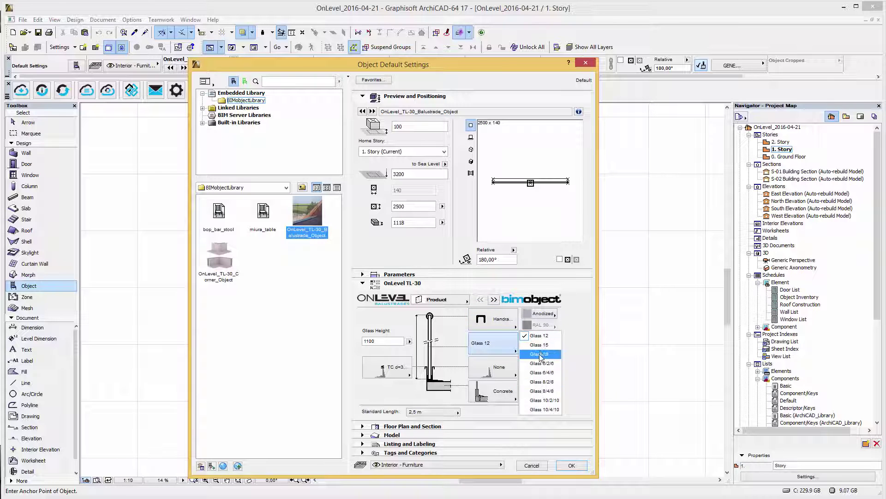
click(539, 344)
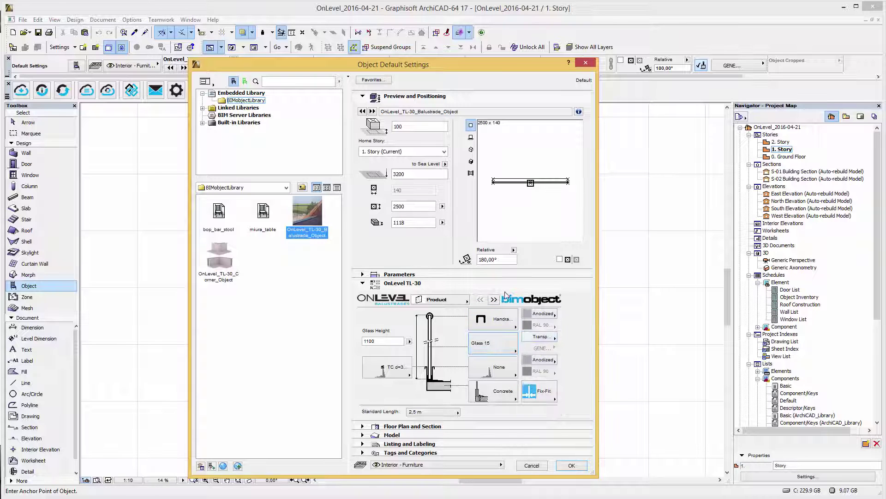
Step: Set stainless steel metal and lower parts, transparent glass, Fix-Fit fixing and Concrete base
click(471, 161)
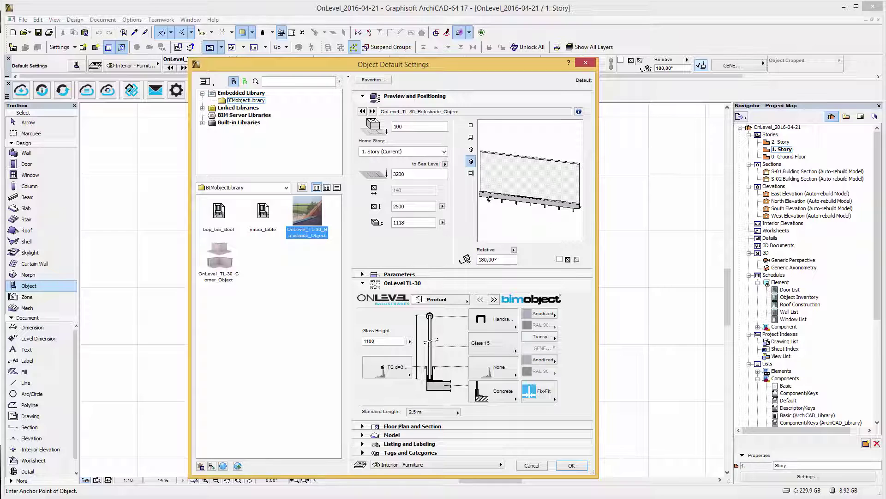
text(0)
click(537, 313)
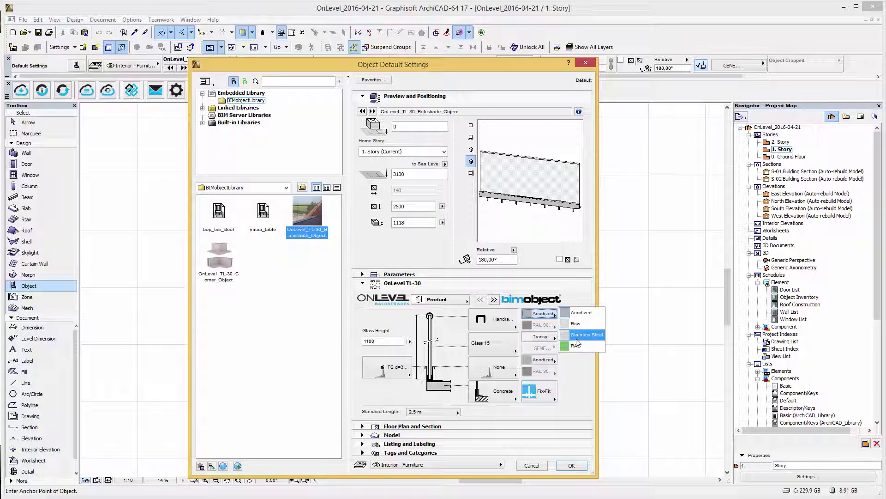
click(576, 335)
click(540, 337)
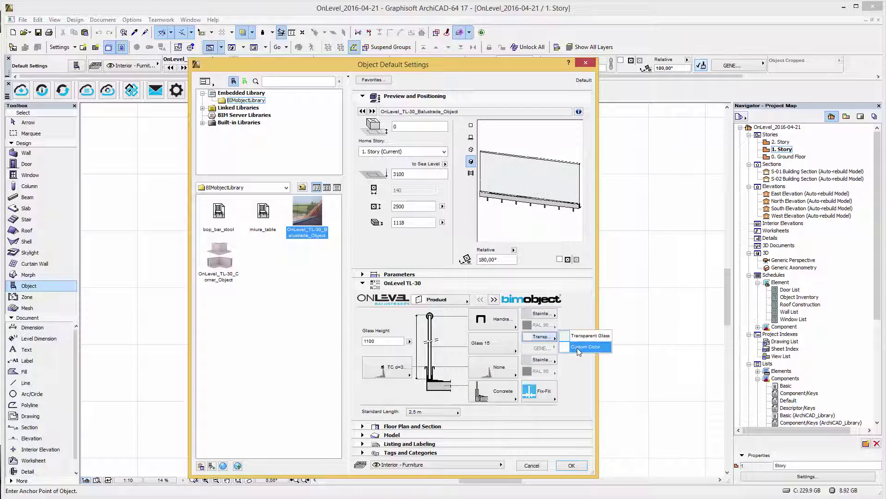
click(585, 336)
click(540, 360)
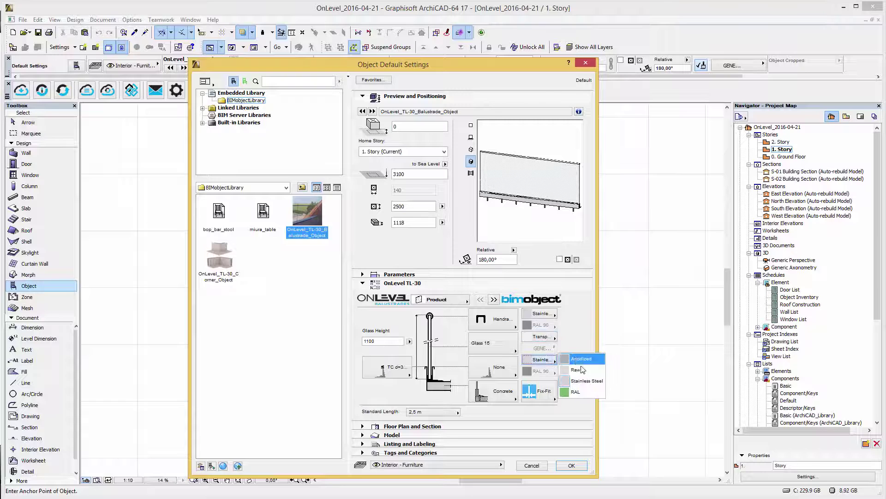
click(584, 381)
click(540, 391)
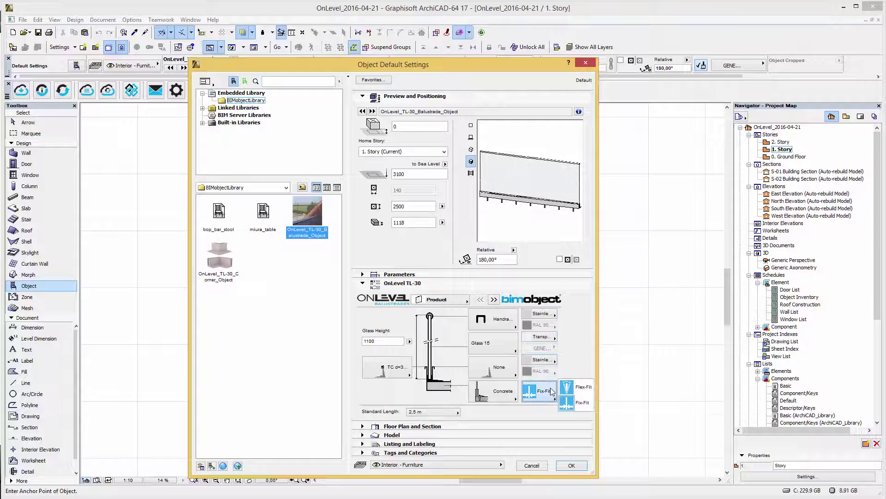
click(571, 404)
click(499, 399)
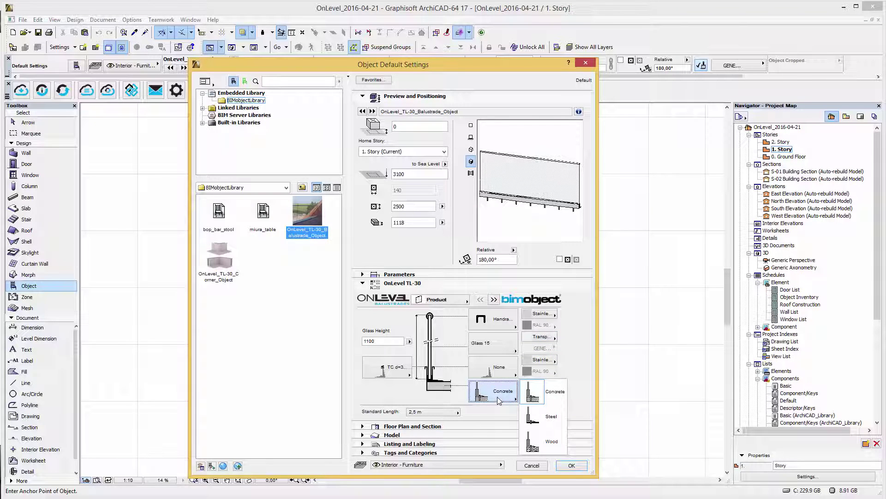
click(536, 397)
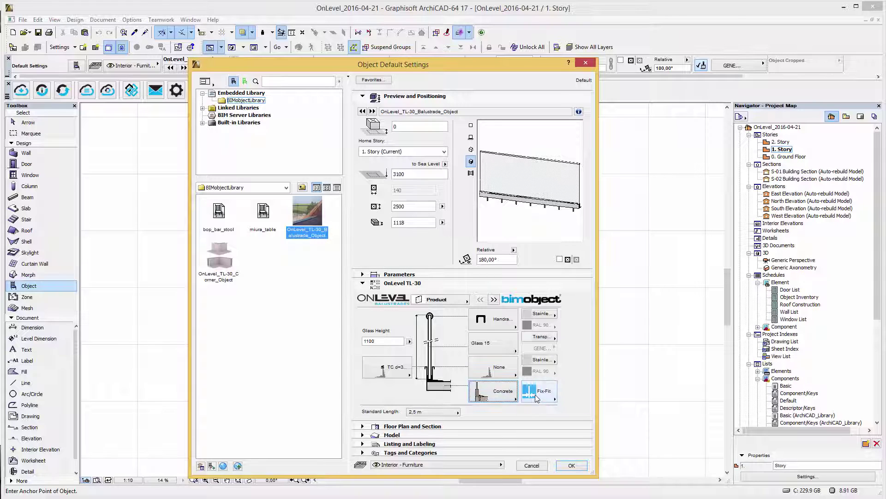
Step: Give both left and right balustrade ends a cut edge in the horizontal cut settings
click(494, 300)
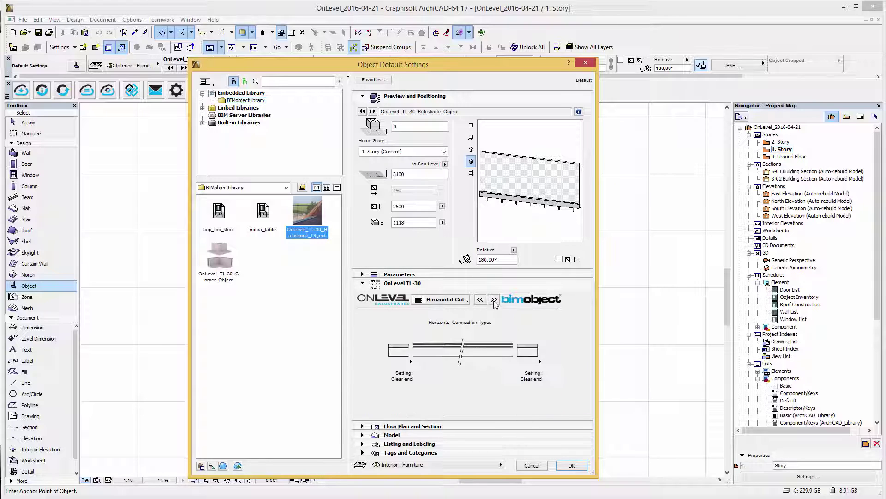
click(400, 351)
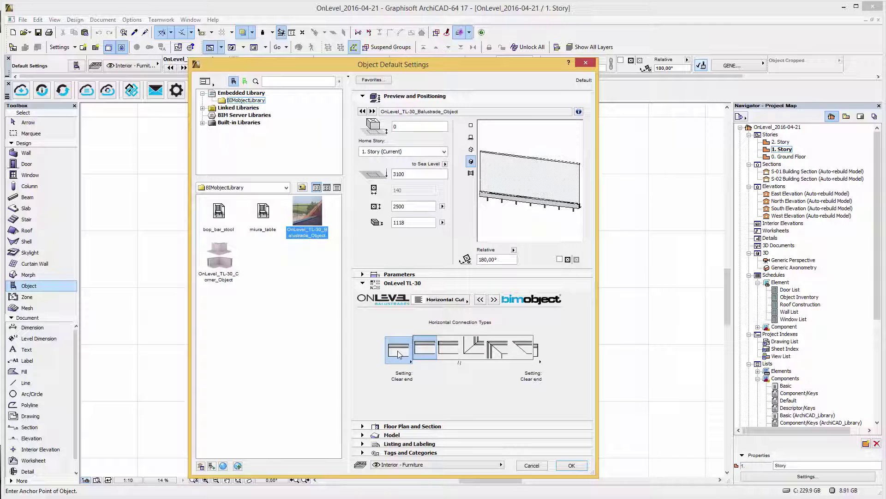
click(523, 349)
click(526, 349)
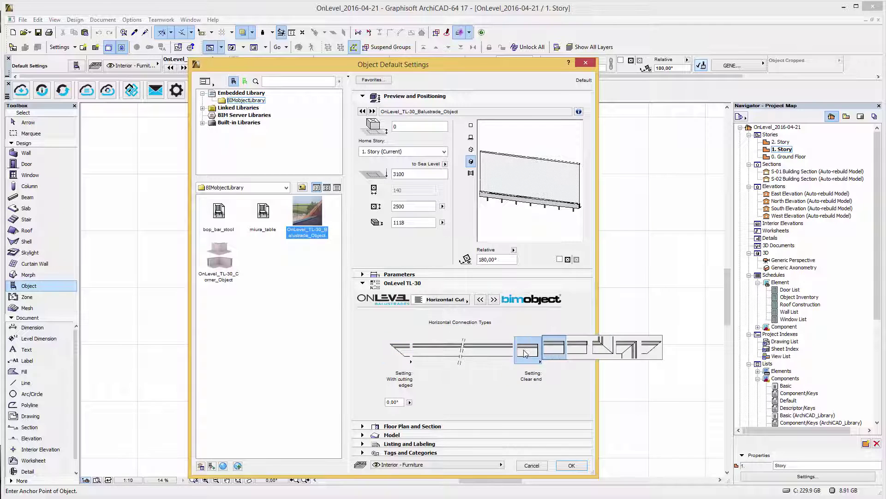
click(650, 347)
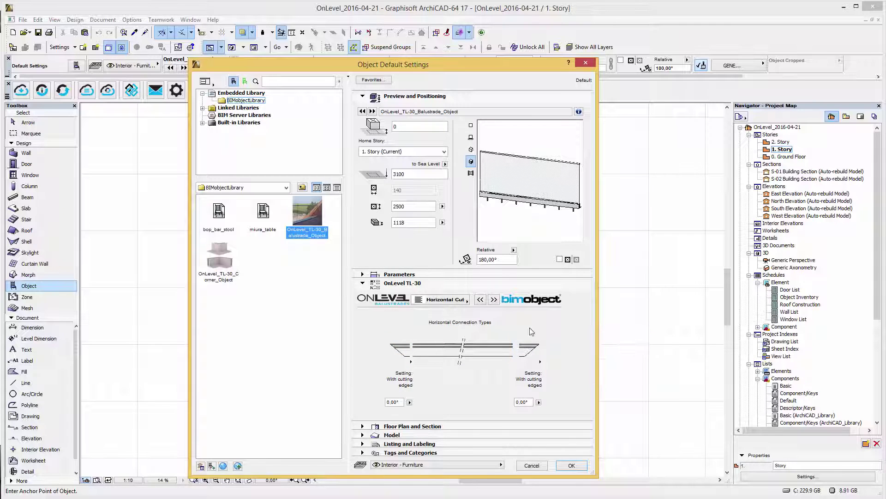
Step: Set the representation to Scale Sensitive 2D and Detailed 3D
click(494, 300)
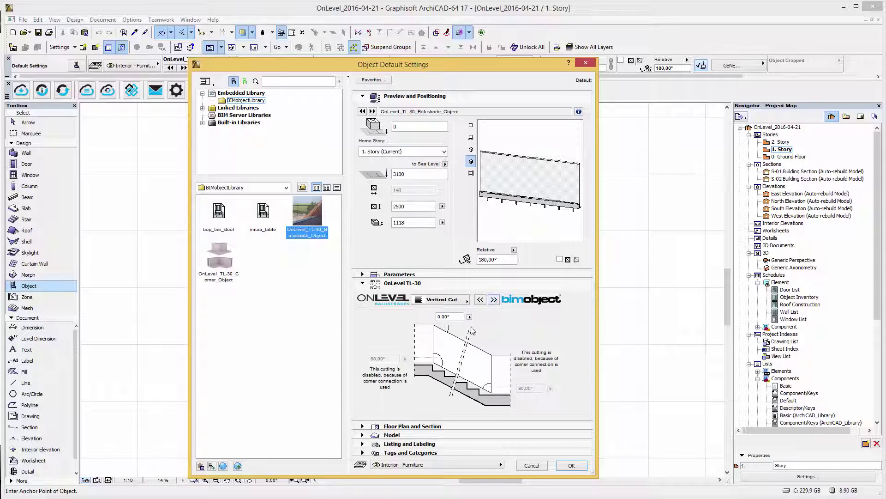
click(494, 300)
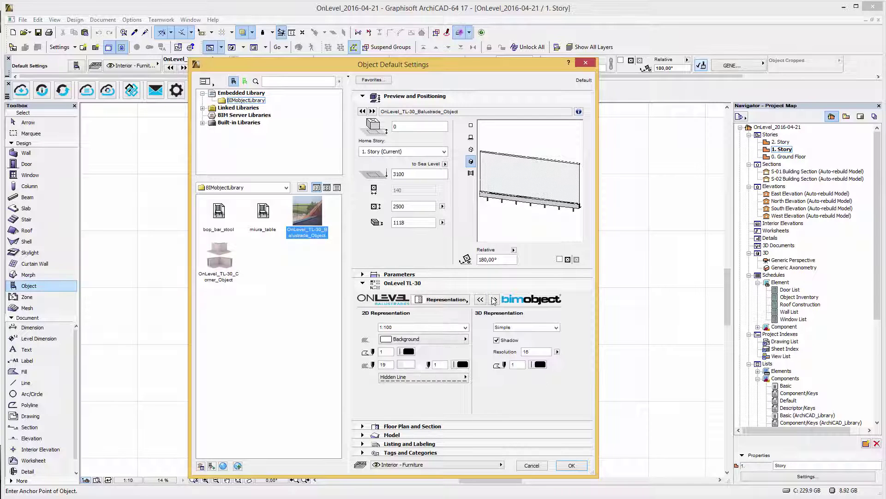
click(391, 327)
click(393, 336)
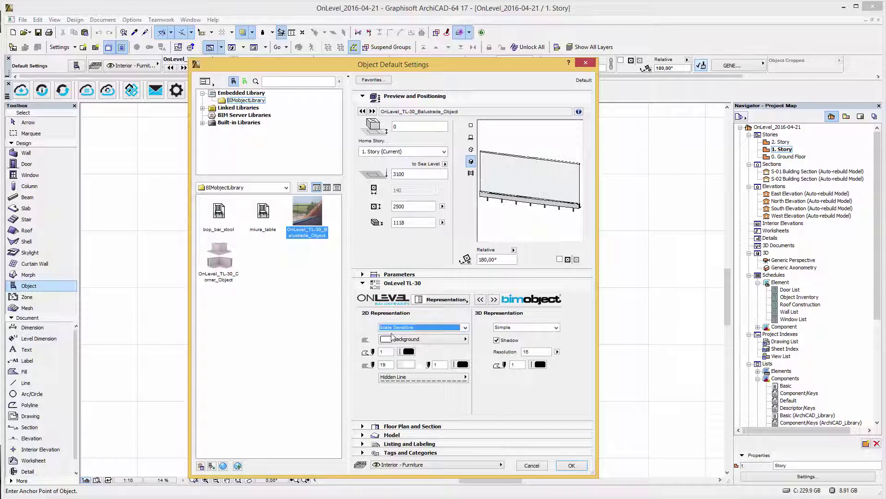
click(531, 329)
click(526, 341)
Step: Review the product information page with the manufacturer links
click(494, 300)
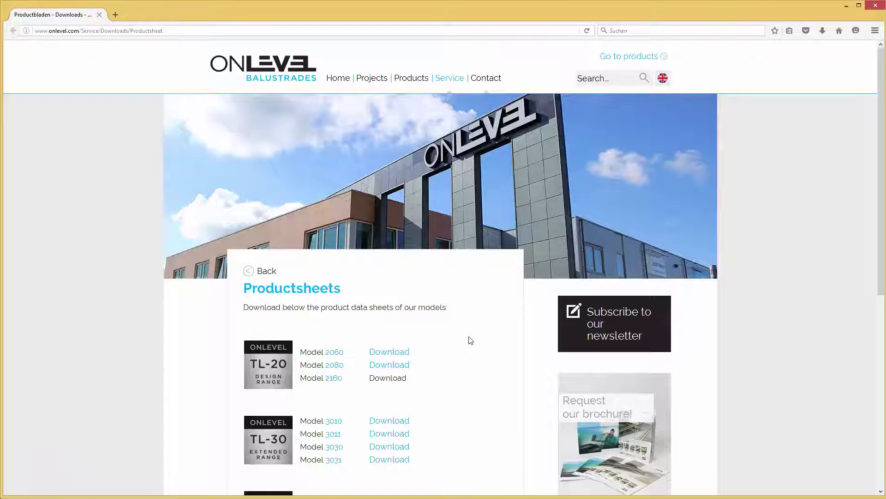
scroll(469, 338, down, 3)
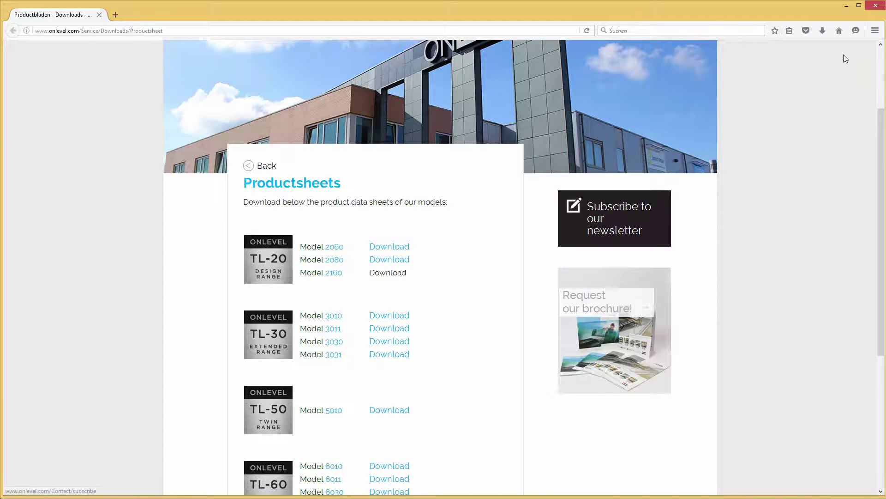
click(874, 5)
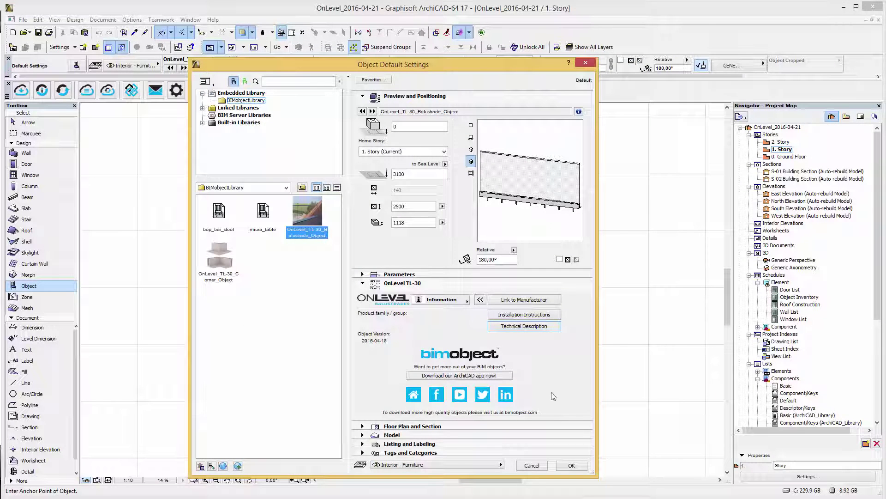
Step: Place the TL-30 balustrade horizontally and move it onto the platform edge
click(572, 465)
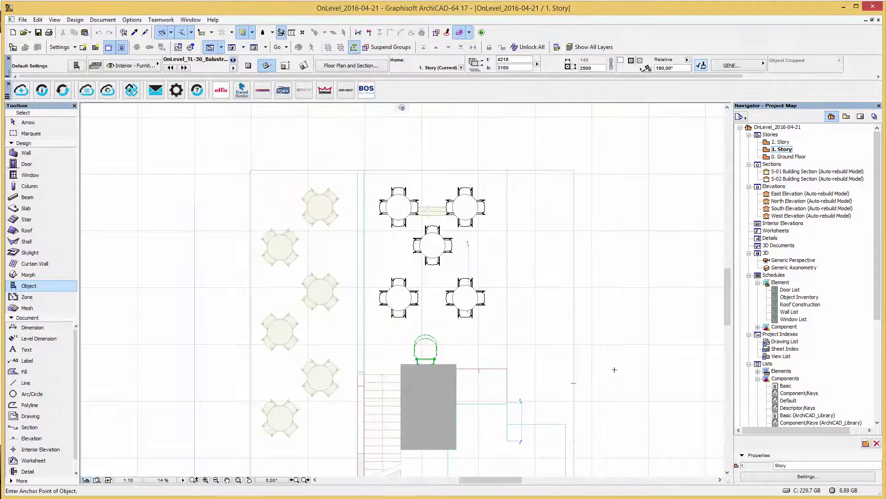
scroll(371, 179, up, 3)
click(396, 176)
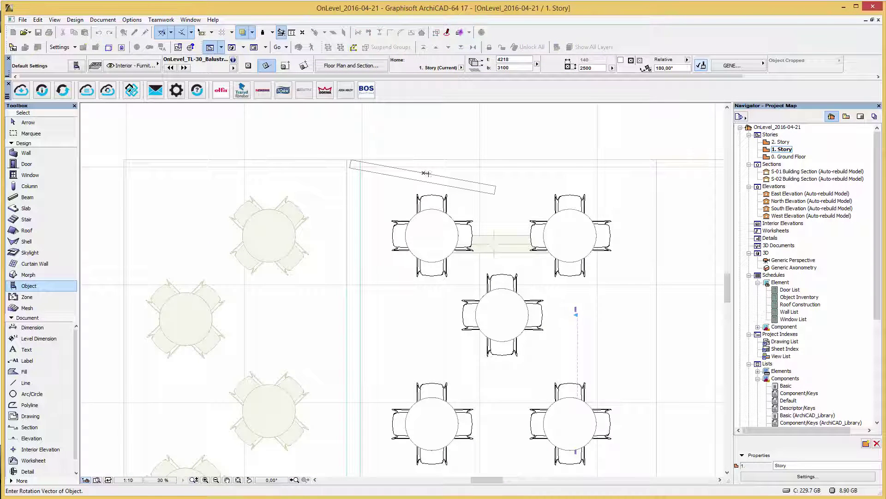
click(491, 176)
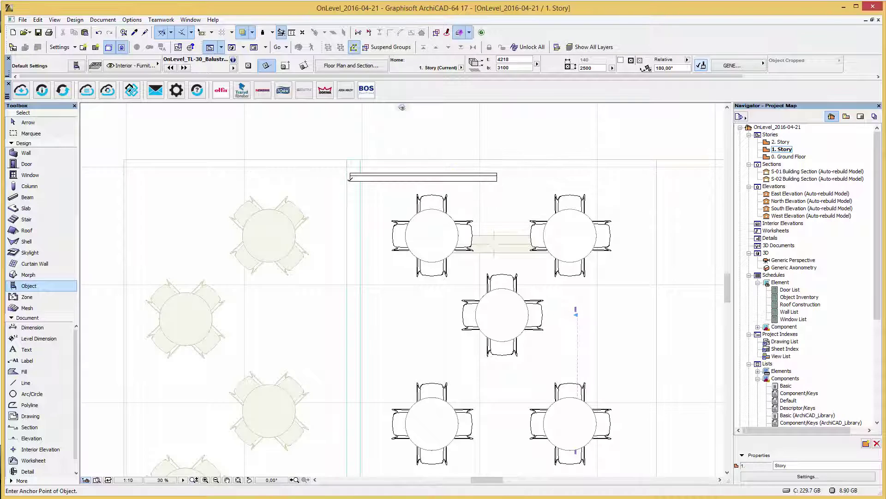
scroll(352, 177, up, 2)
shift+click(355, 172)
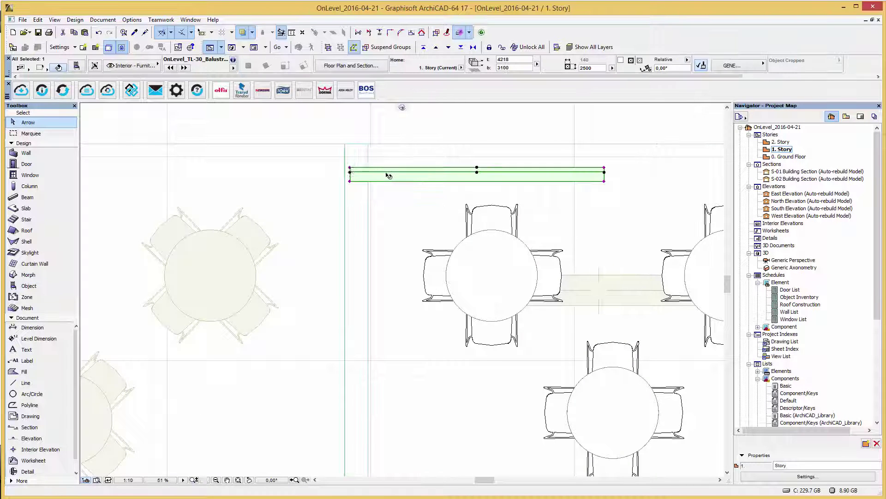
click(354, 168)
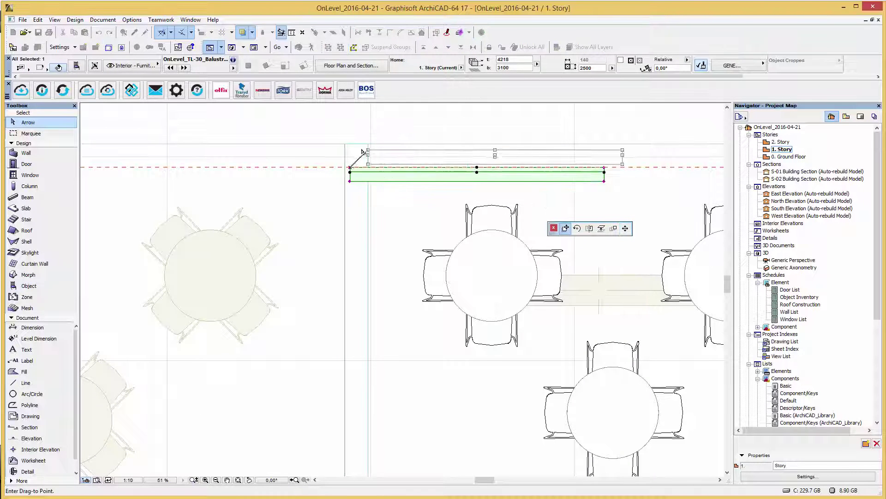
click(346, 148)
scroll(346, 150, up, 3)
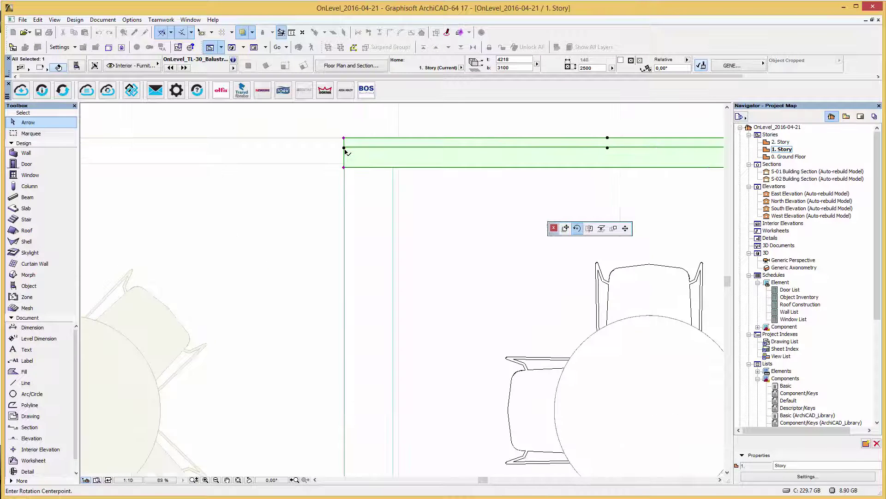
Step: Angle the balustrade's left end corner cut
click(344, 148)
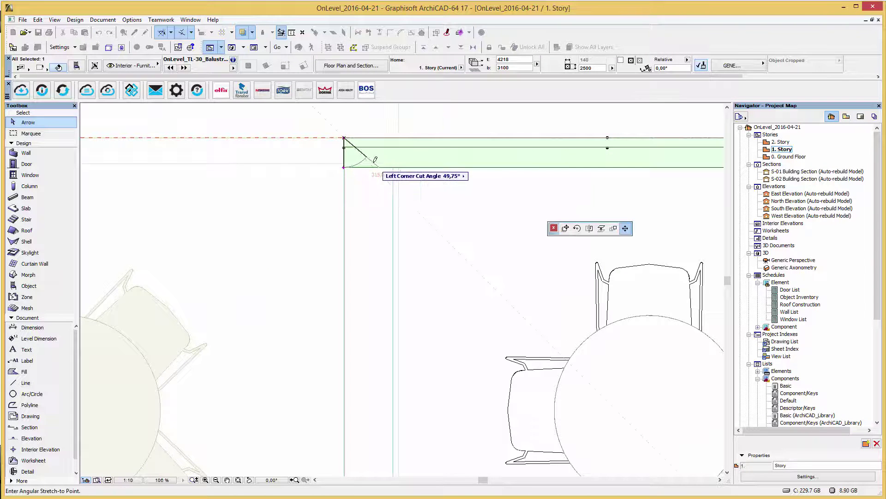
click(381, 166)
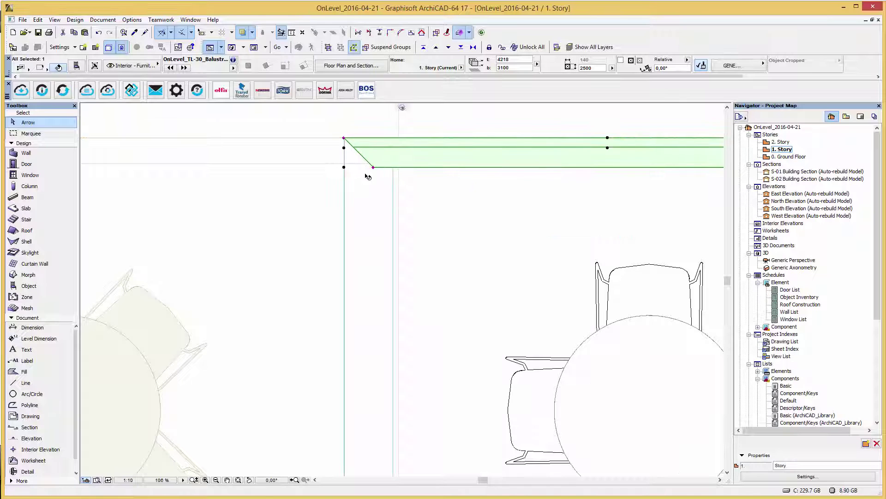
scroll(378, 178, down, 3)
scroll(358, 184, down, 2)
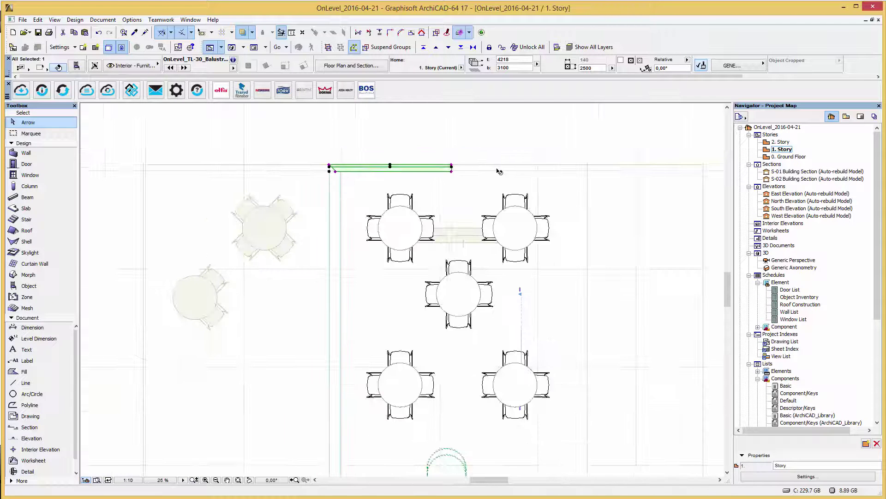
scroll(501, 170, up, 4)
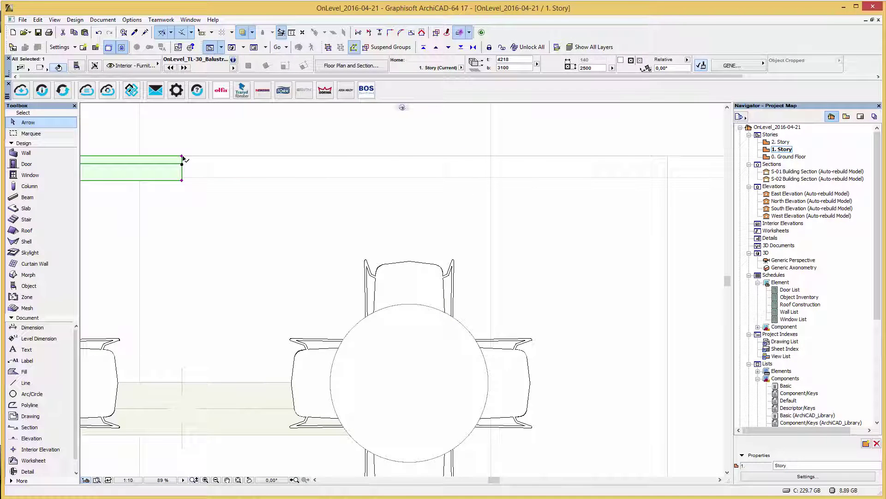
Step: Stretch the balustrade to the platform's far end (5264) and angle its right corner cut
click(183, 158)
click(668, 160)
click(667, 180)
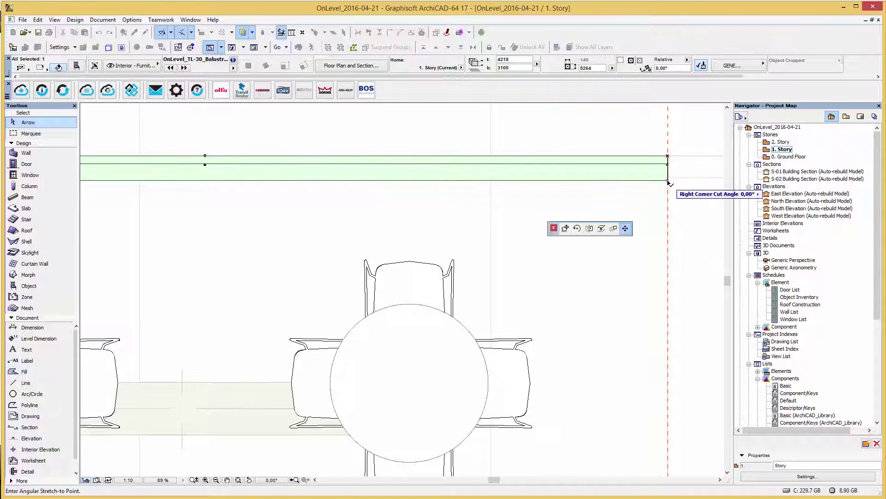
click(642, 187)
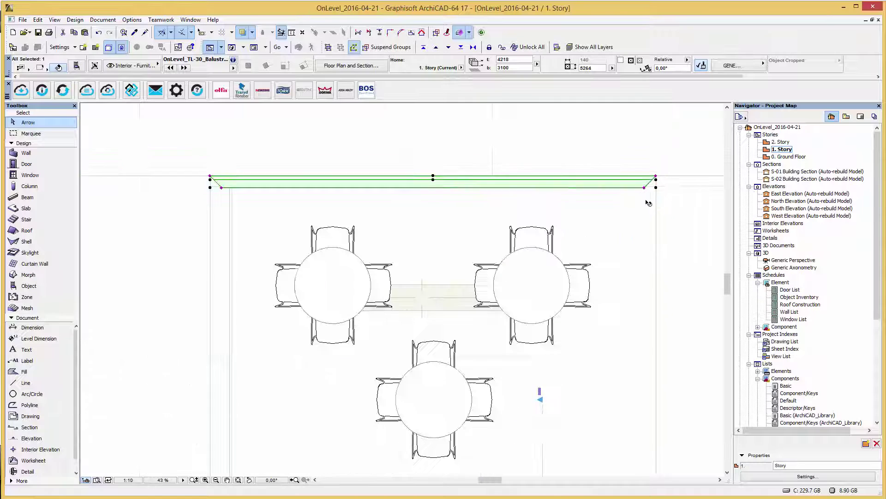
Step: Reselect the glass balustrade and start Move > Rotate a Copy on it
click(632, 216)
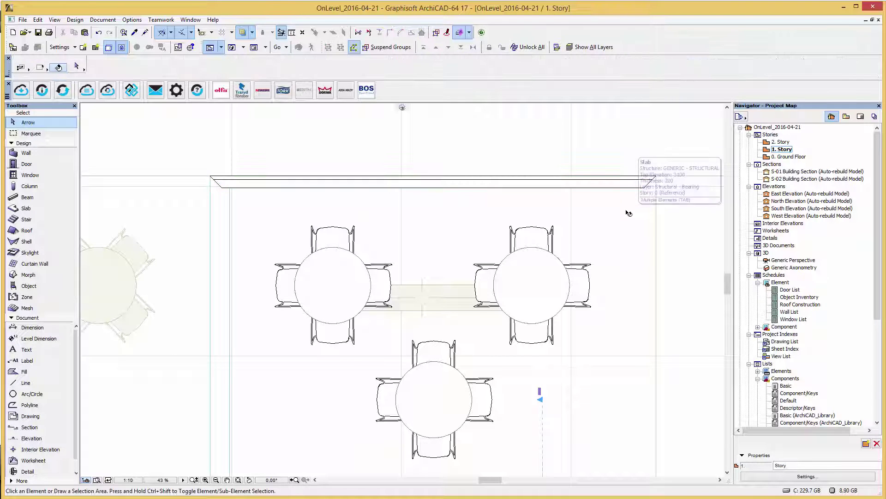
click(613, 187)
right_click(614, 188)
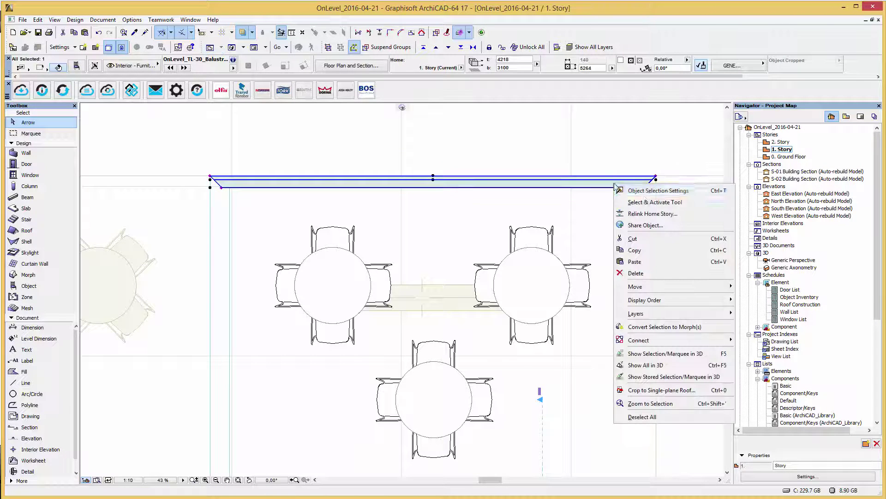
mouse_move(655, 291)
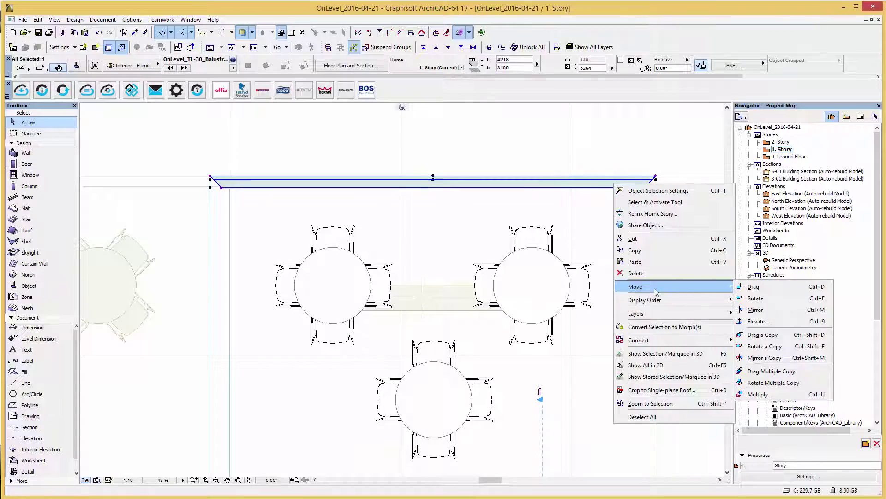
click(764, 346)
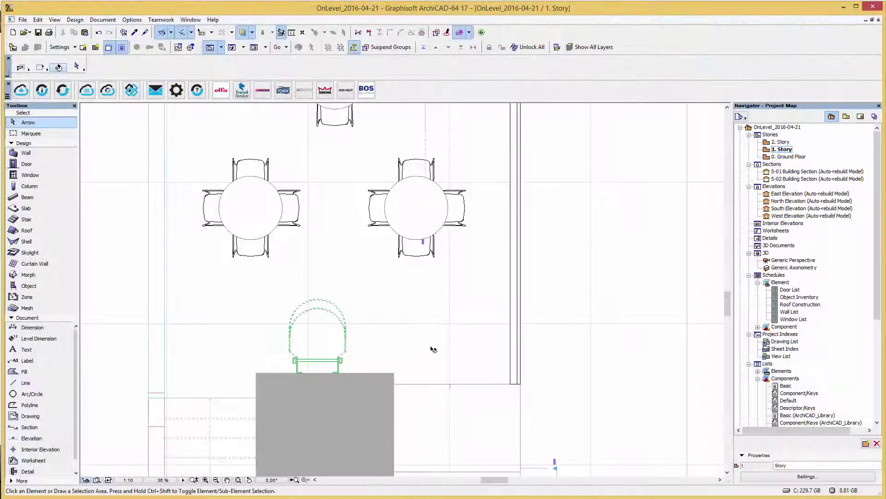
scroll(415, 337, down, 3)
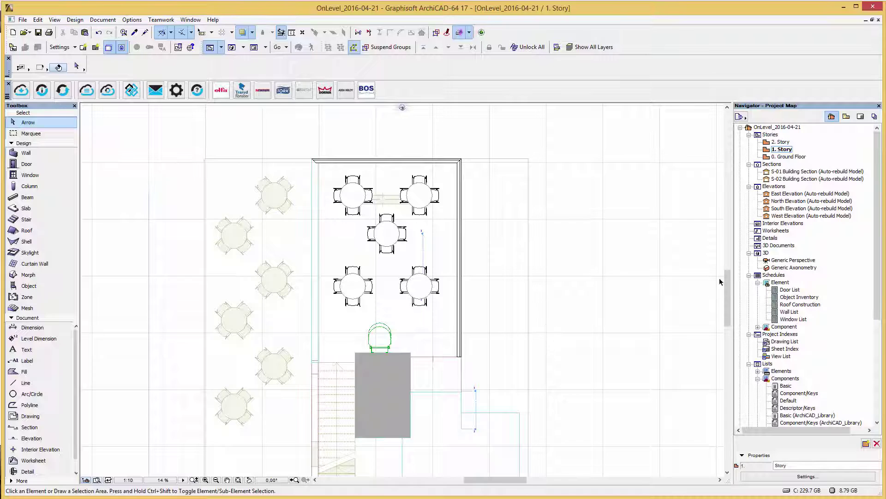
Step: In Generic Perspective, rotate the TL-30 panel vertically to the ramp slope and widen it to 1300
double_click(780, 261)
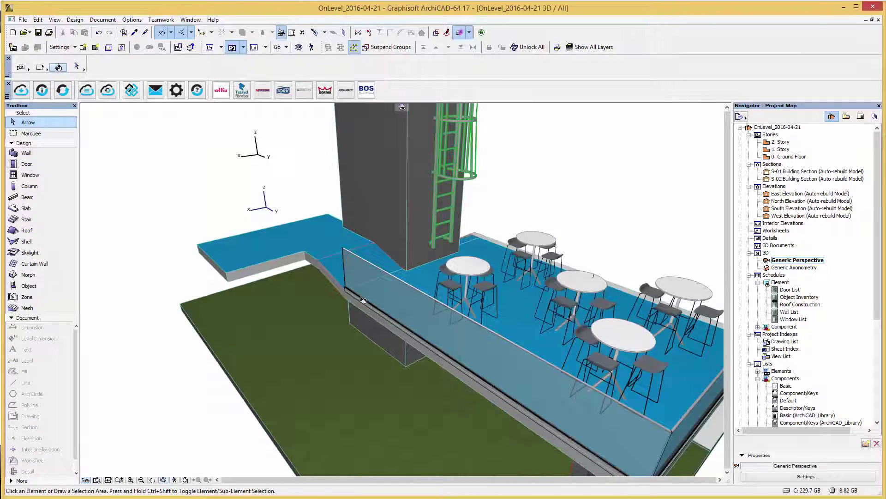
shift+middle_drag(363, 299, 459, 311)
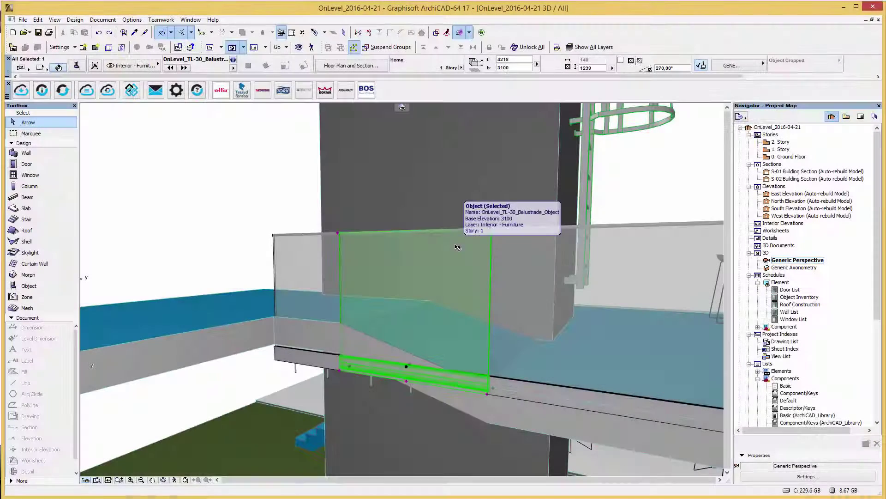
click(408, 382)
click(437, 338)
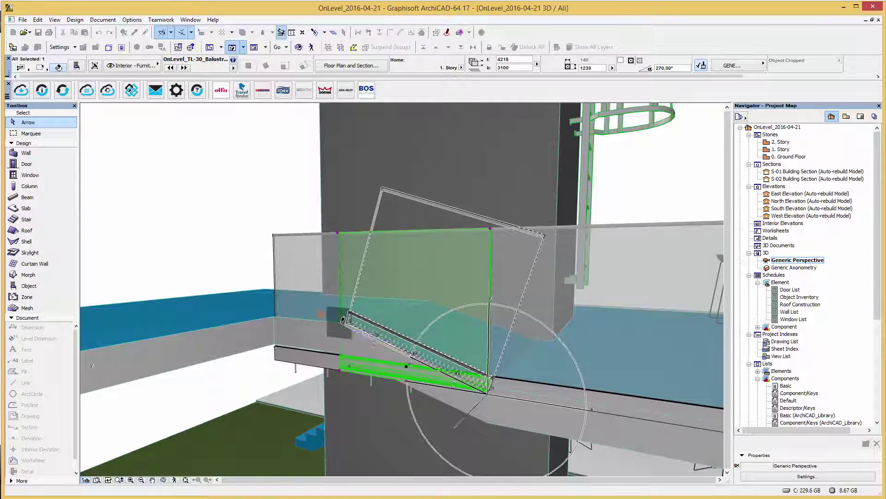
click(344, 320)
click(343, 319)
click(344, 319)
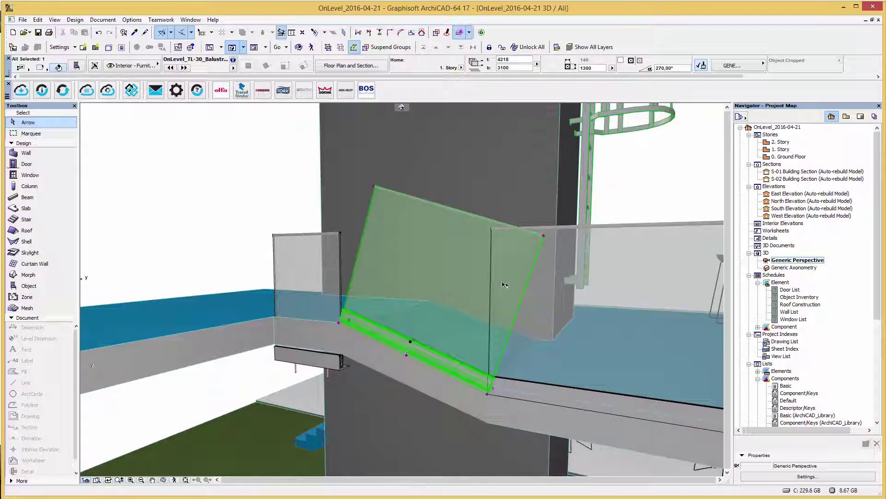
Step: In East Elevation, angle the level panel's vertical end cut to meet the tilted panel
double_click(810, 193)
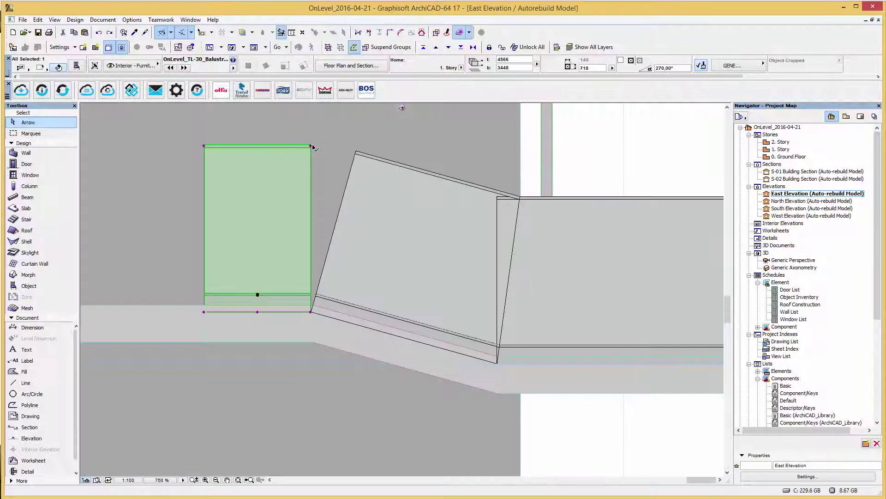
click(311, 146)
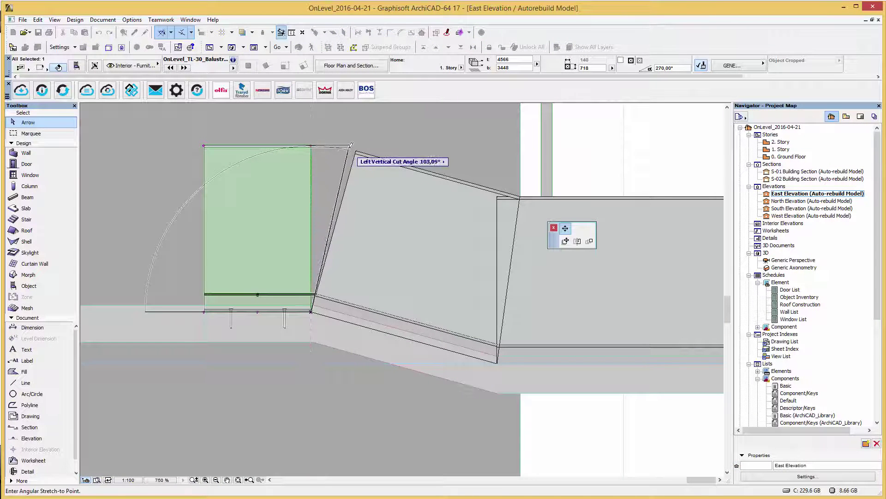
click(355, 151)
click(357, 151)
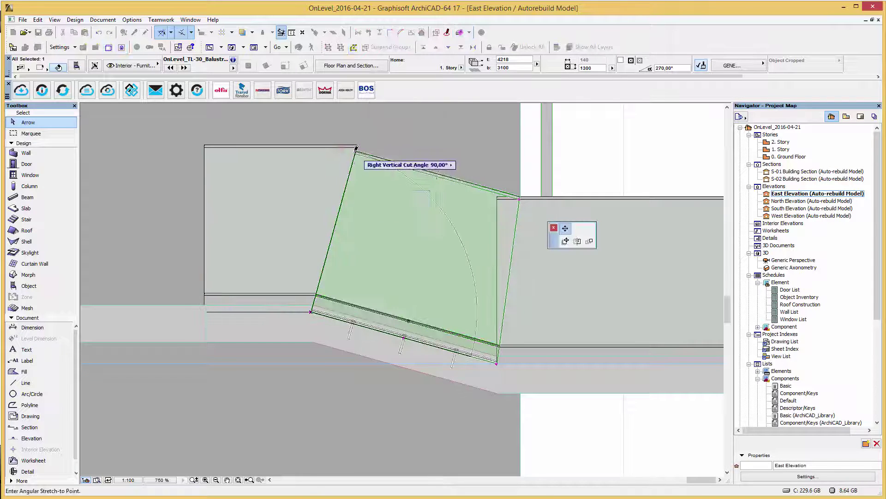
key(Escape)
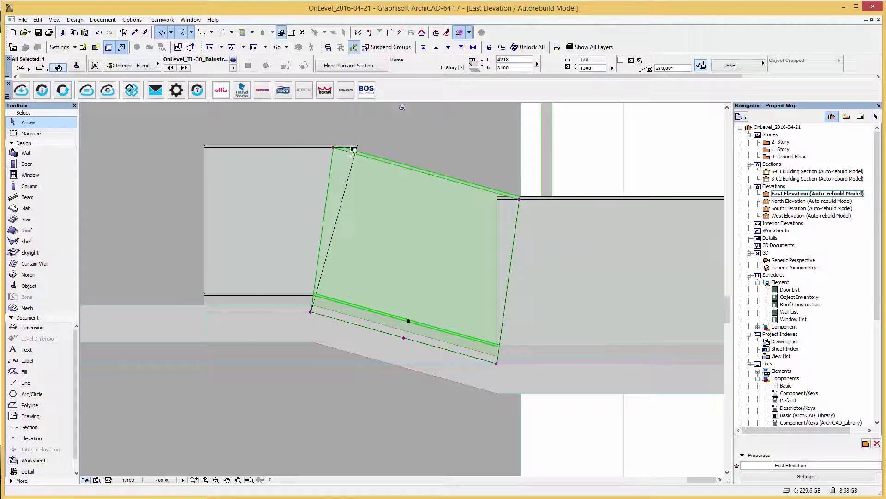
click(339, 146)
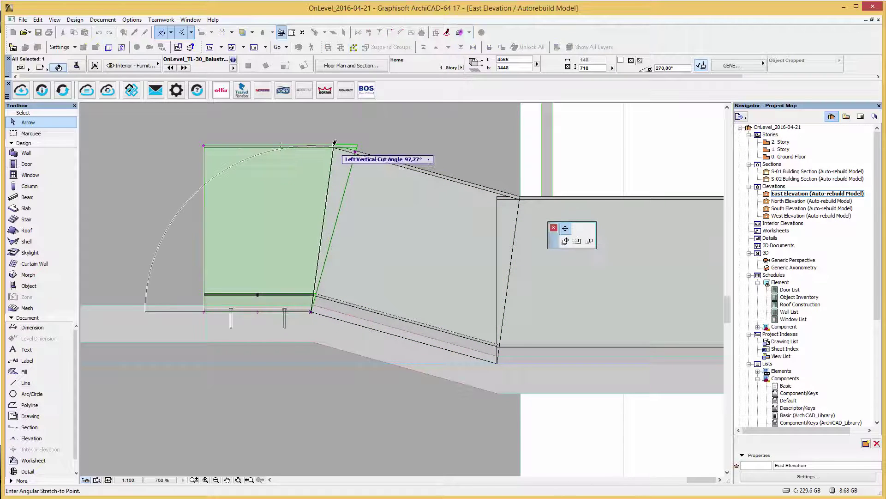
key(Escape)
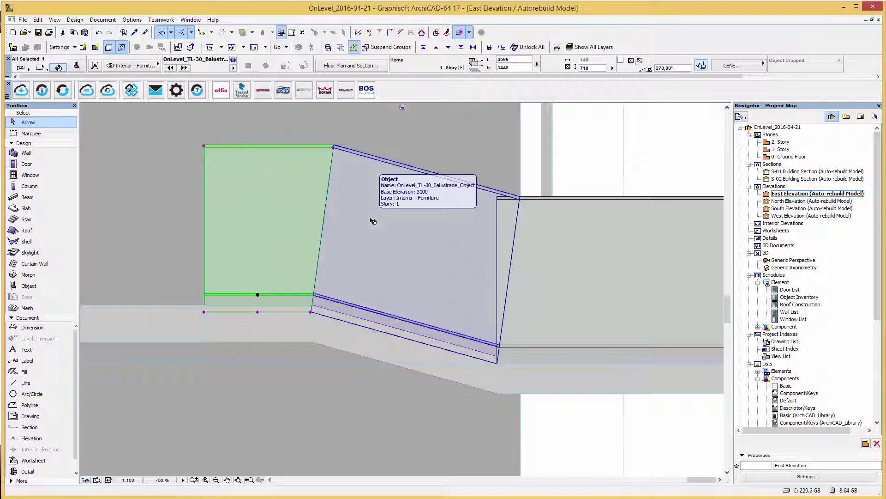
key(Escape)
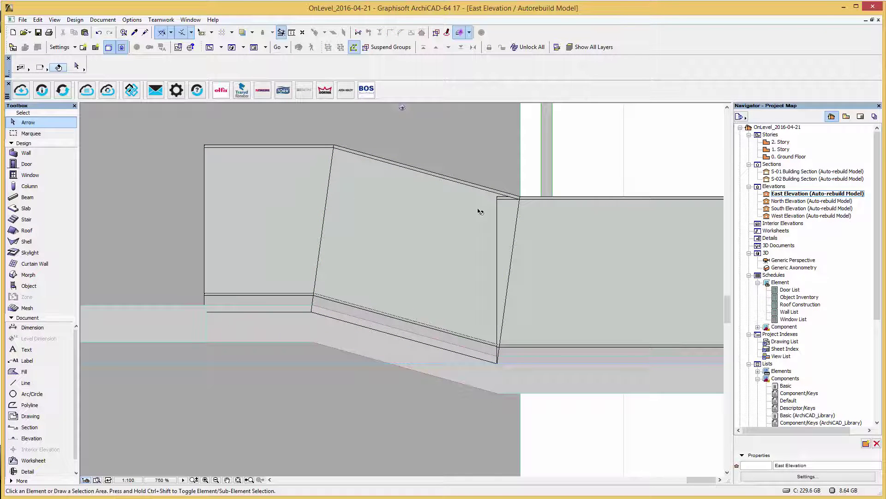
Step: In Generic Perspective, move the tilted TL-30 panel's top corner to close the joint, then check it
double_click(770, 260)
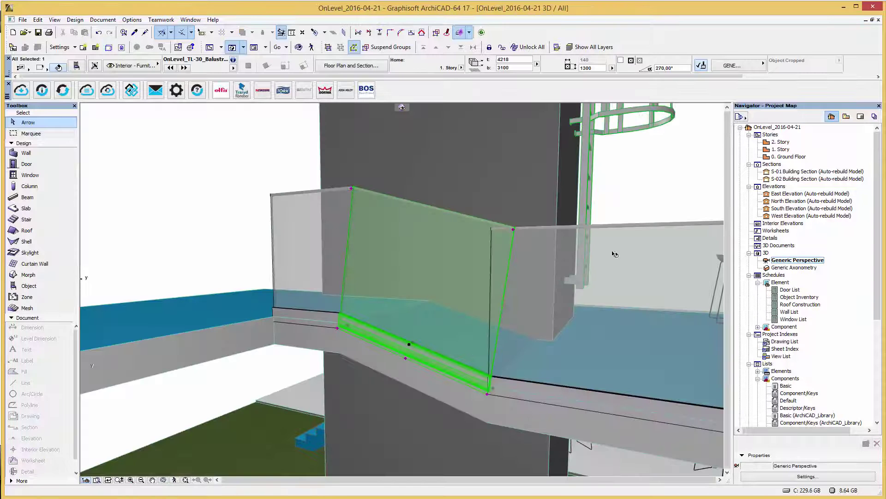
click(491, 229)
click(513, 228)
key(Escape)
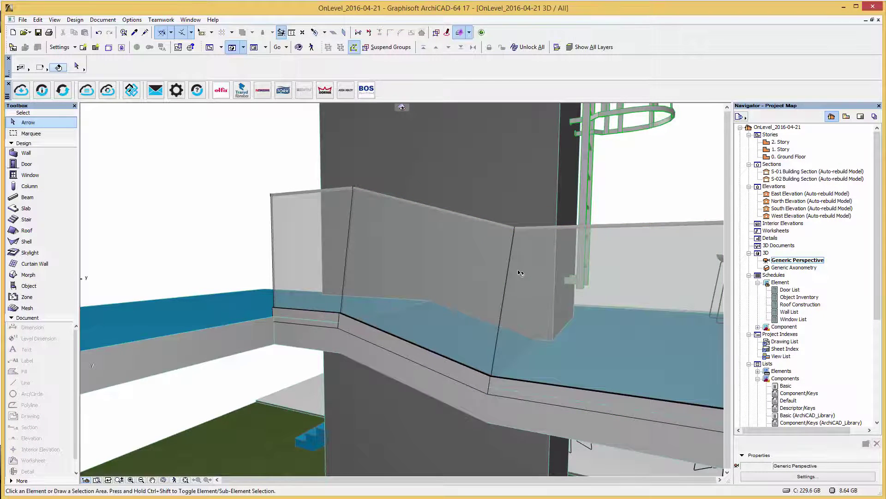
shift+middle_drag(518, 273, 587, 311)
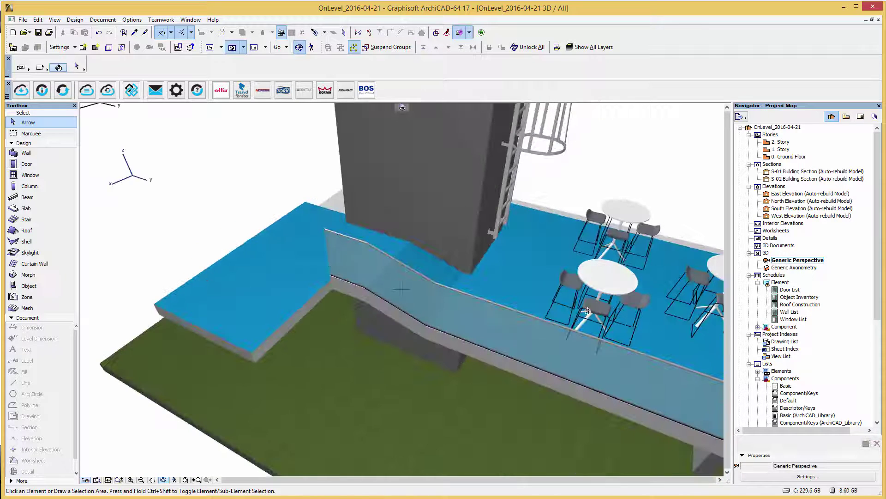
Step: On 1. Story, set OnLevel_TL-30_Corner_Object defaults, checking mounting base and profile finish options
double_click(785, 150)
scroll(406, 286, down, 5)
click(500, 384)
scroll(507, 367, up, 4)
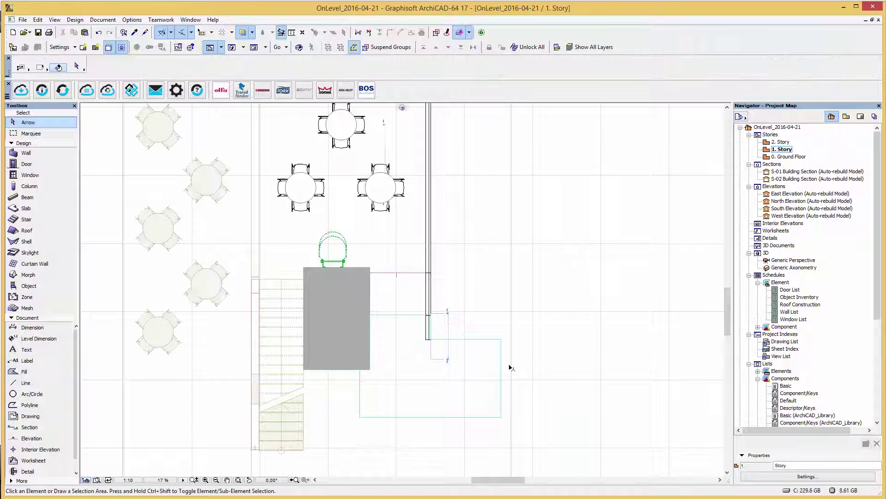
click(37, 286)
double_click(36, 287)
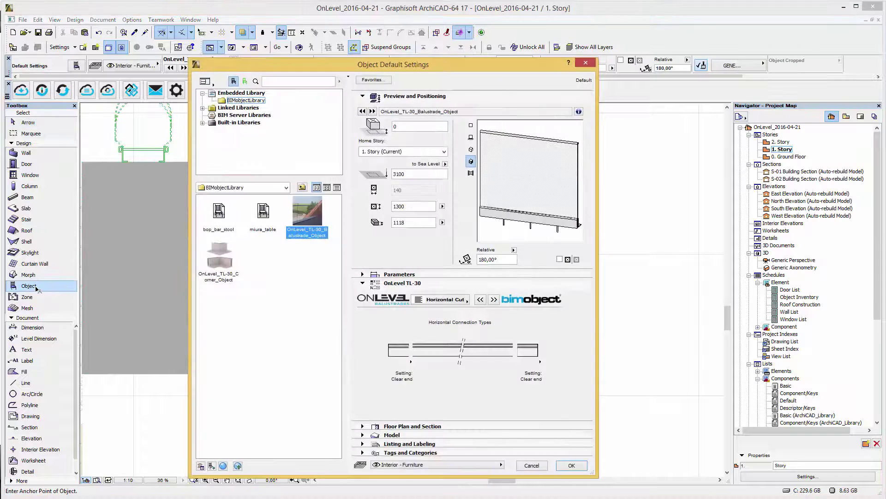
click(391, 344)
click(425, 391)
click(426, 390)
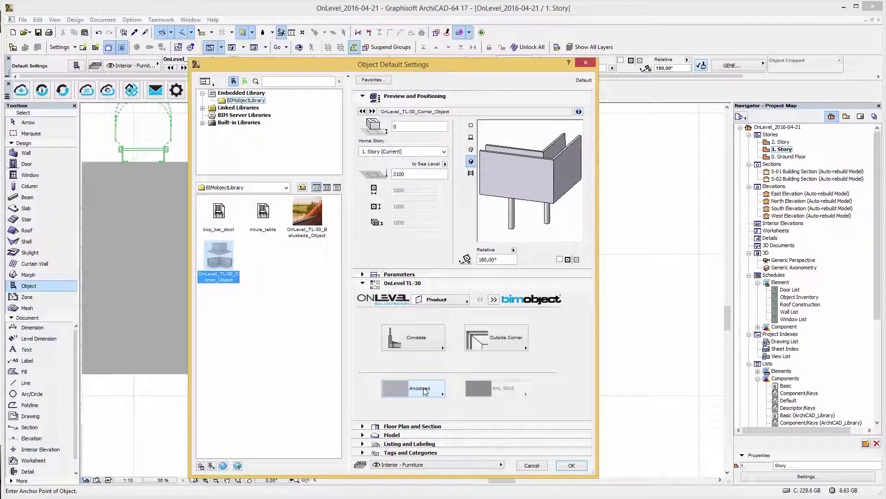
click(571, 465)
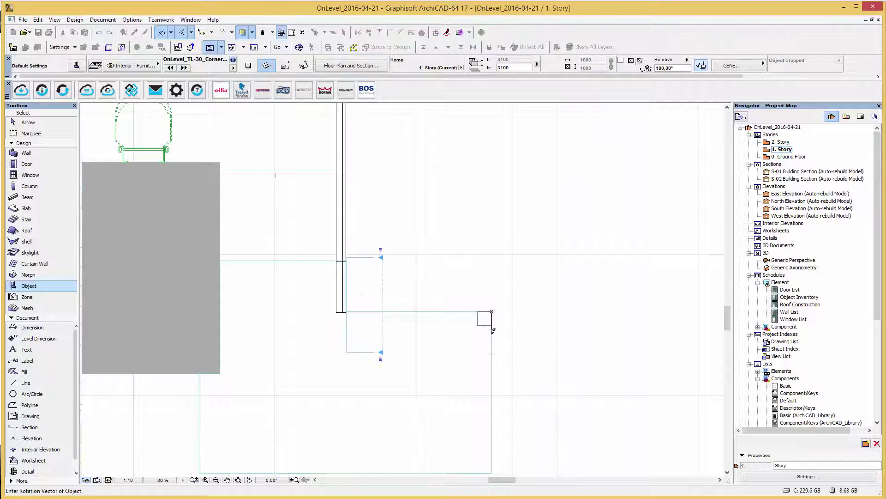
Step: Place the TL-30 corner object where the two balustrade runs meet
scroll(478, 317, up, 4)
click(478, 318)
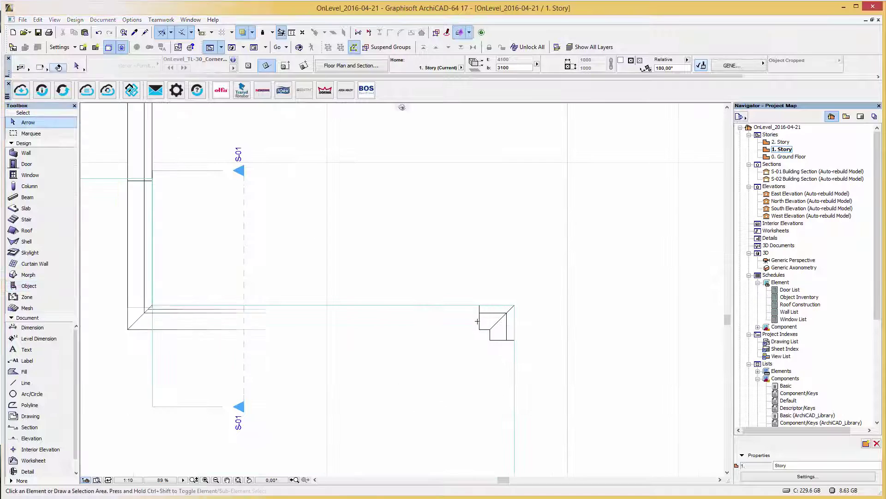
key(Escape)
Step: Orbit Generic Perspective around the tower to review the balustrades, wall, stair and lower tables
double_click(787, 260)
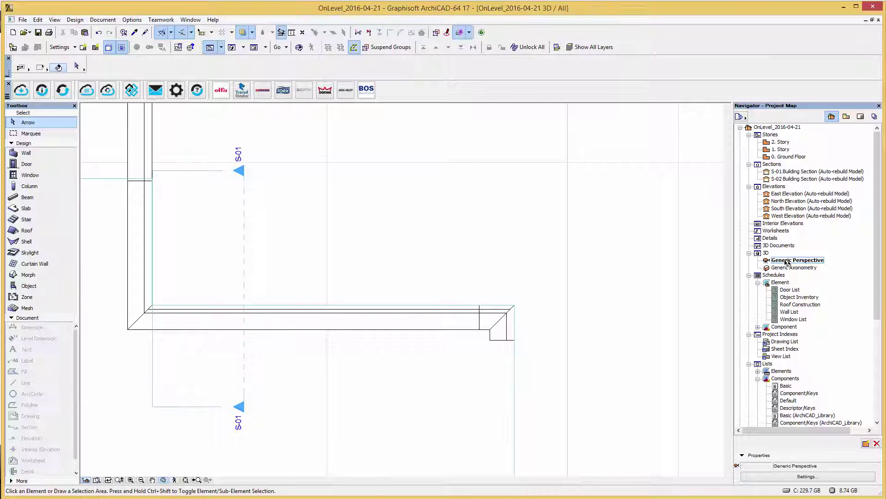
shift+middle_drag(336, 258, 312, 271)
scroll(312, 271, down, 10)
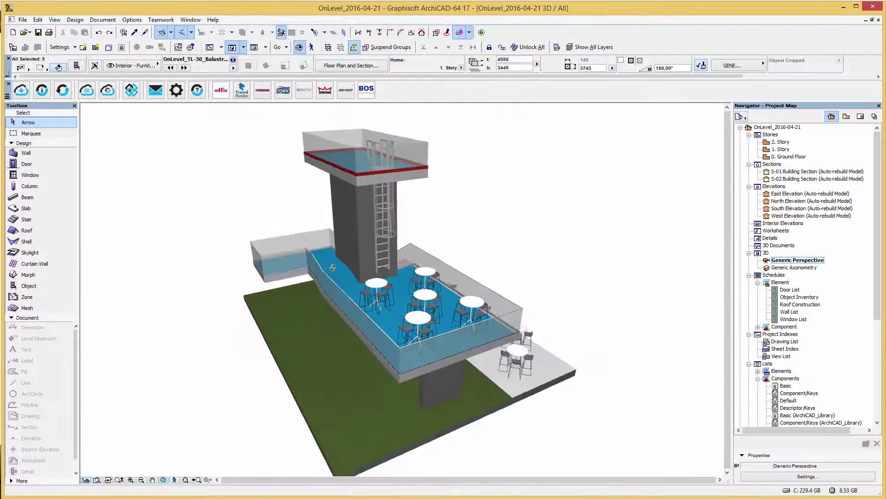
shift+middle_drag(486, 281, 357, 268)
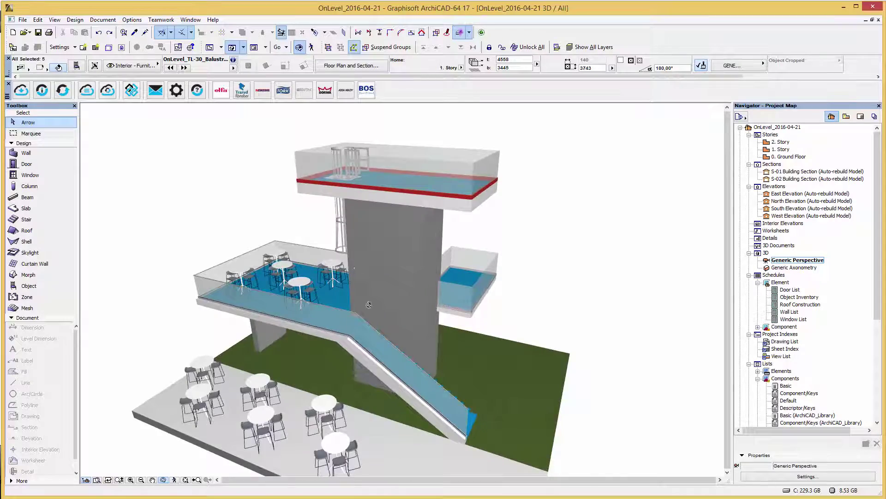
scroll(380, 410, up, 5)
scroll(366, 328, down, 3)
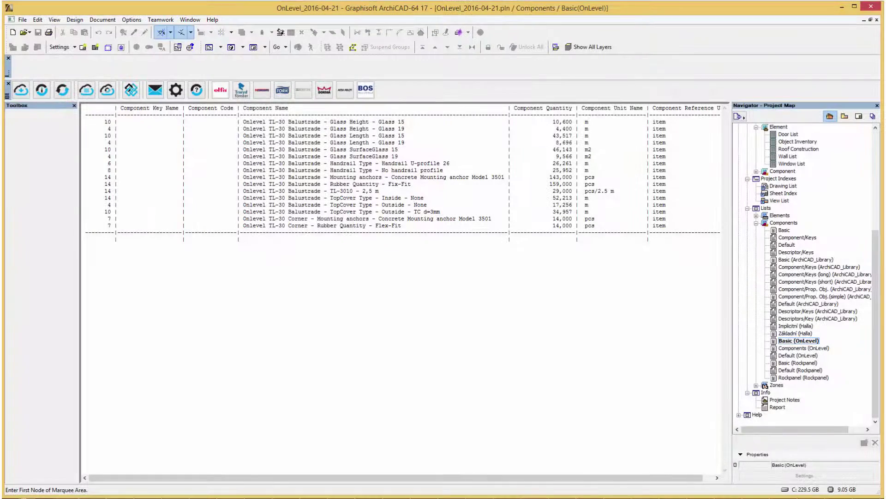